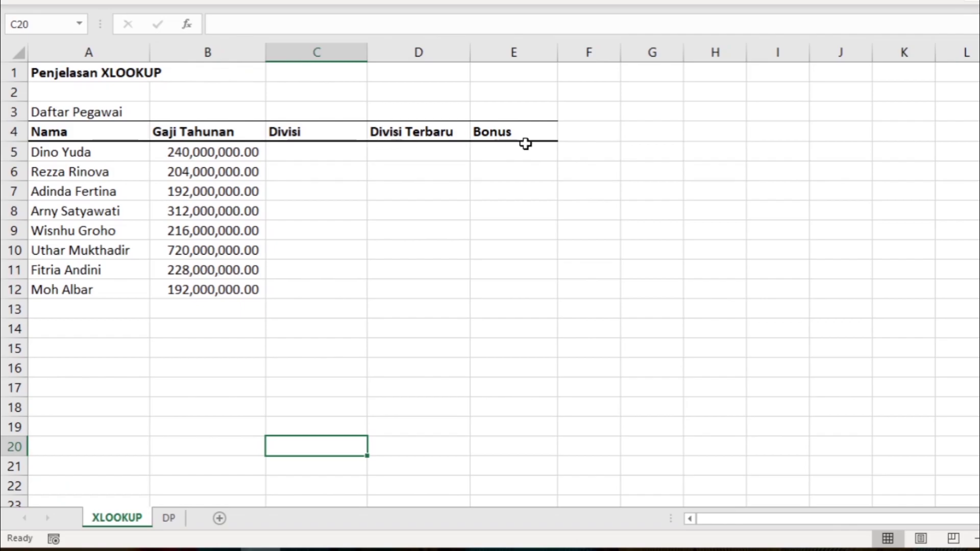
In cell C5 of the XLOOKUP sheet, start an XLOOKUP formula with A5 as the lookup value
left_click(170, 517)
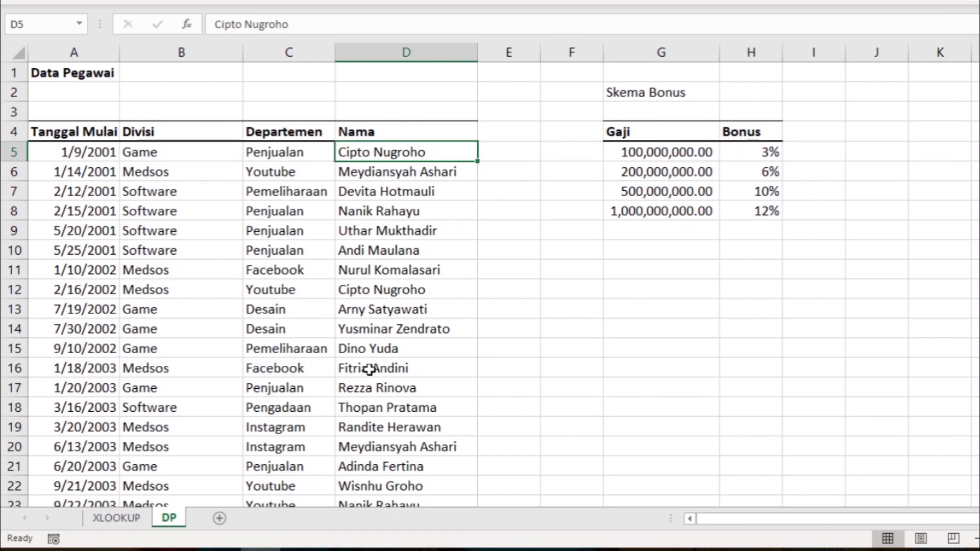
left_click(127, 516)
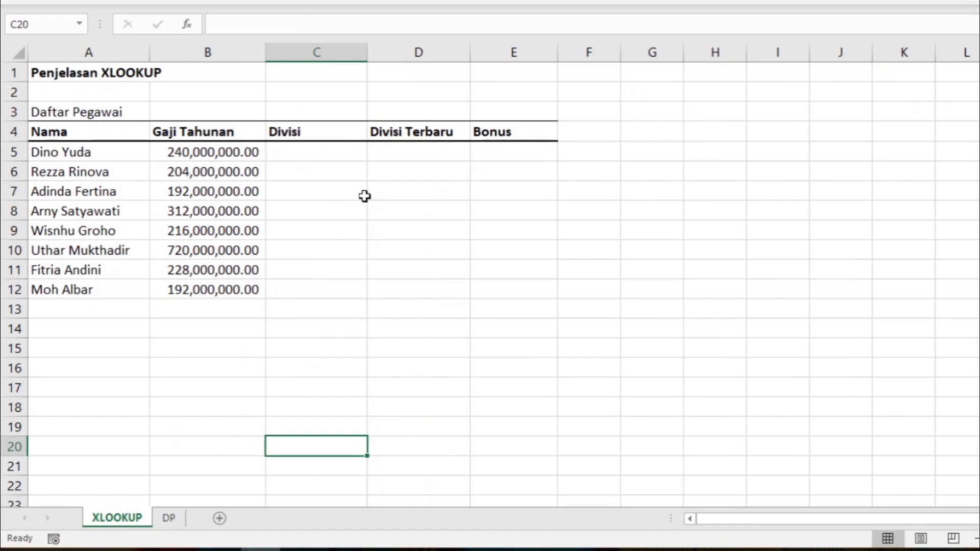
left_click(321, 157)
type("=xl")
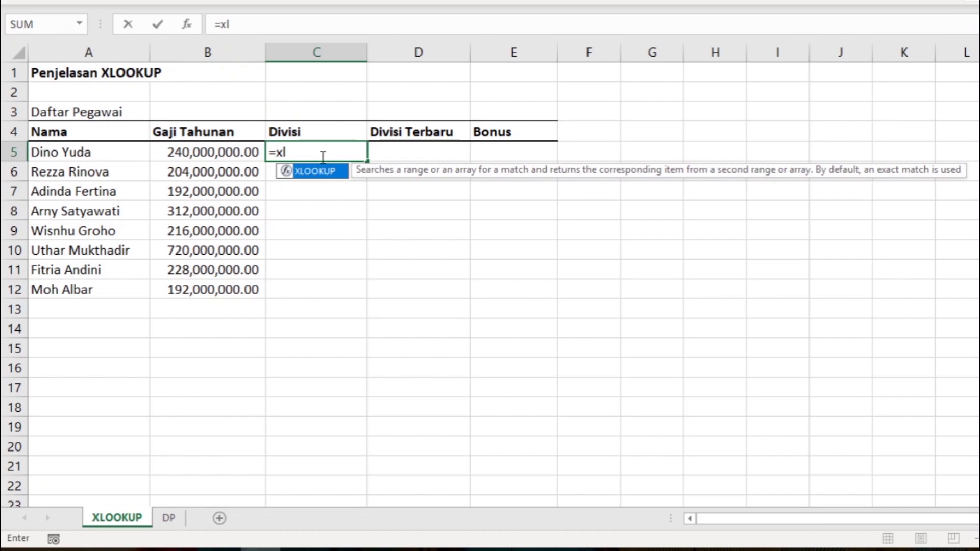
double_click(316, 171)
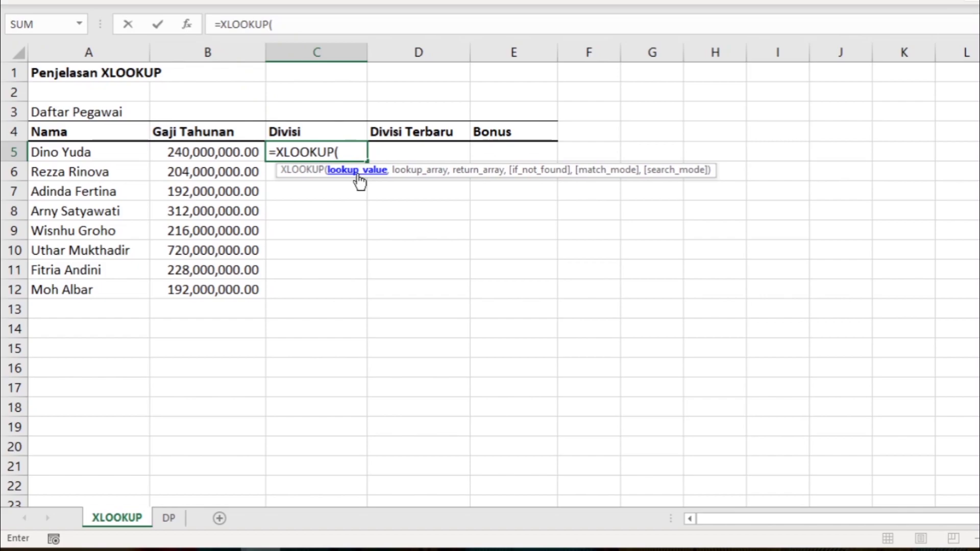
left_click(98, 154)
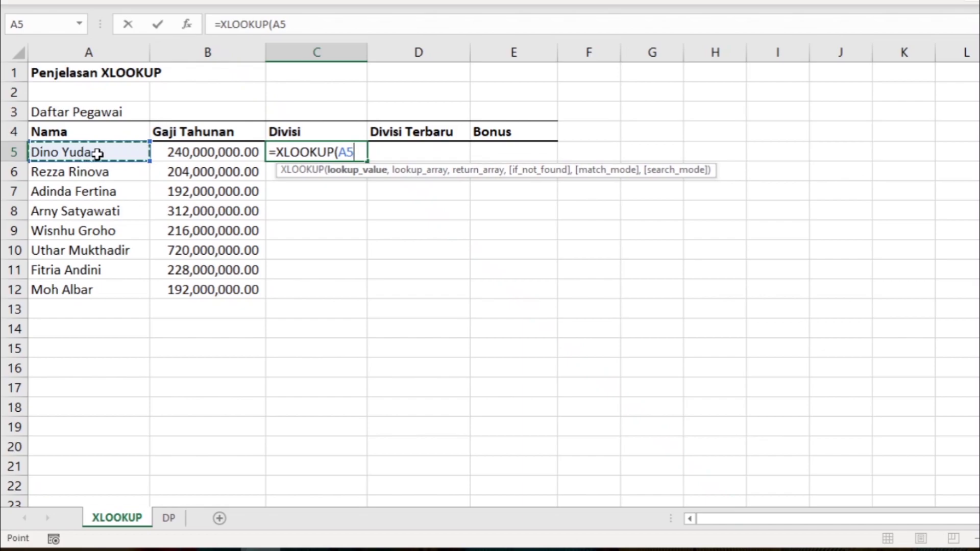
type(",")
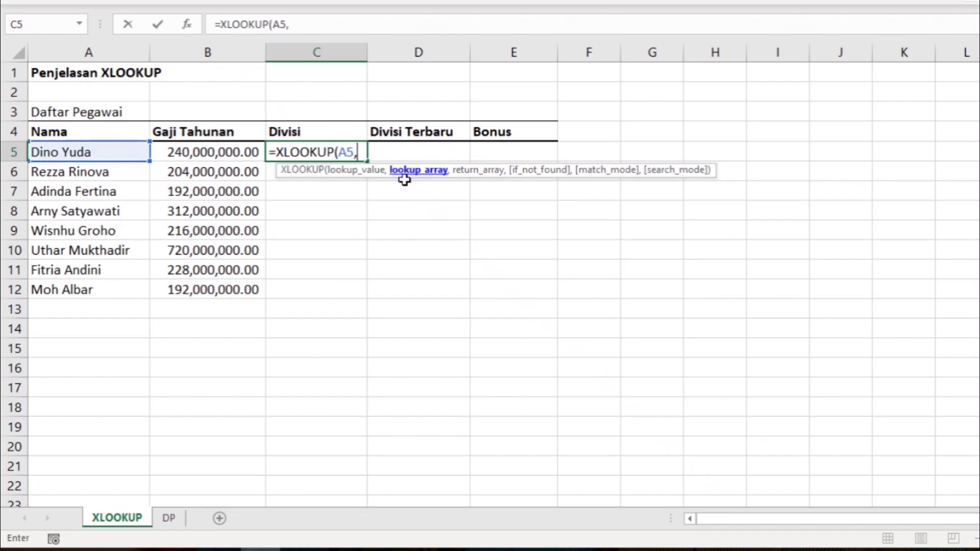
Set the formula's lookup array to the Nama column of the DP sheet as the absolute range DP!$D$5:$D$37
left_click(169, 523)
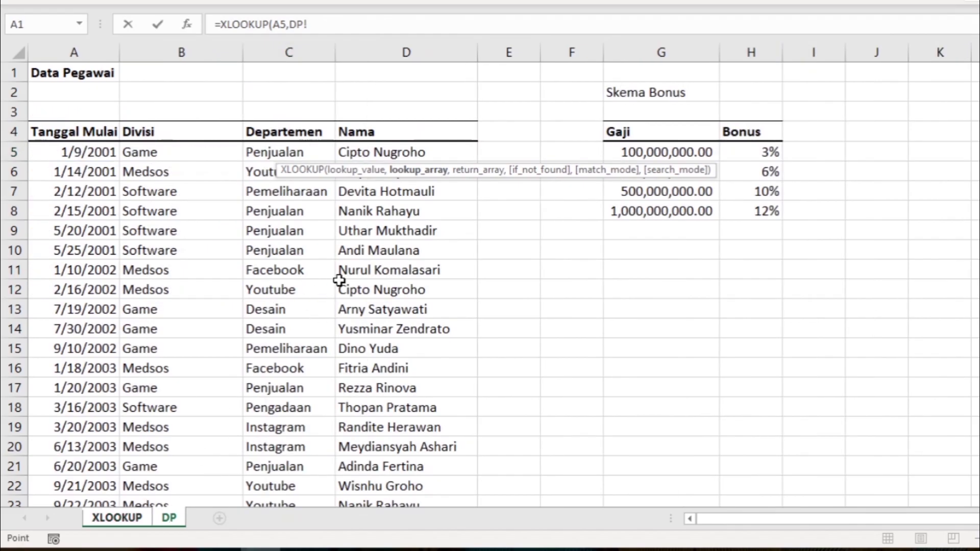
left_click(442, 151)
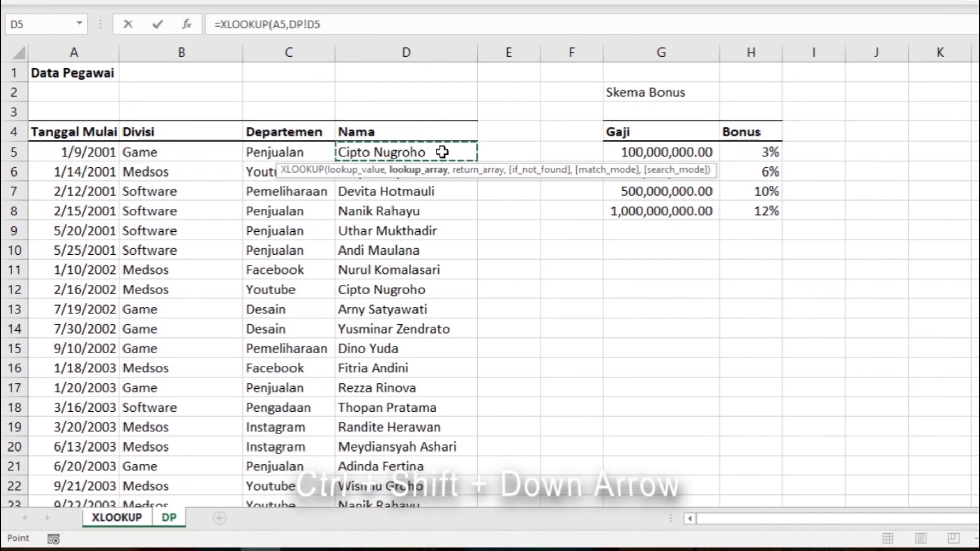
key("ctrl+shift+Down")
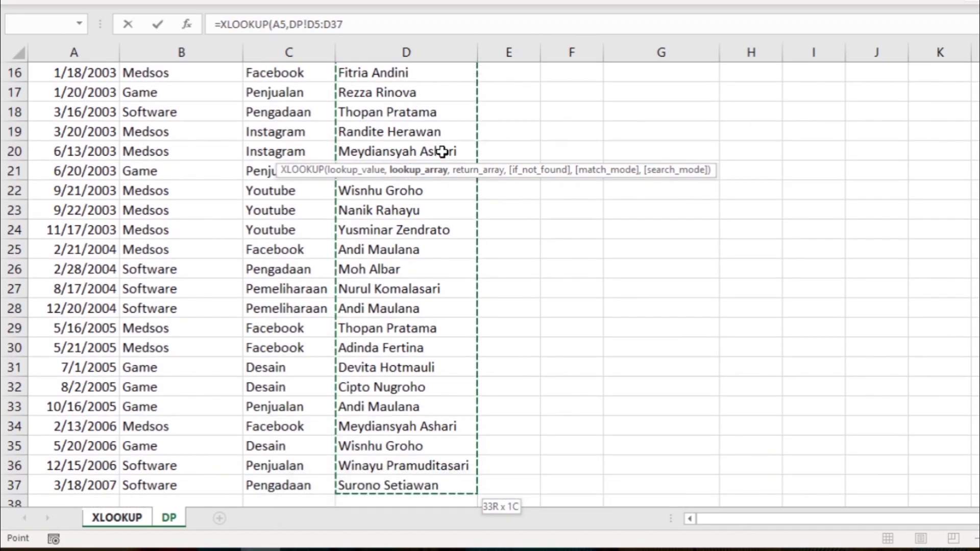
key("F4")
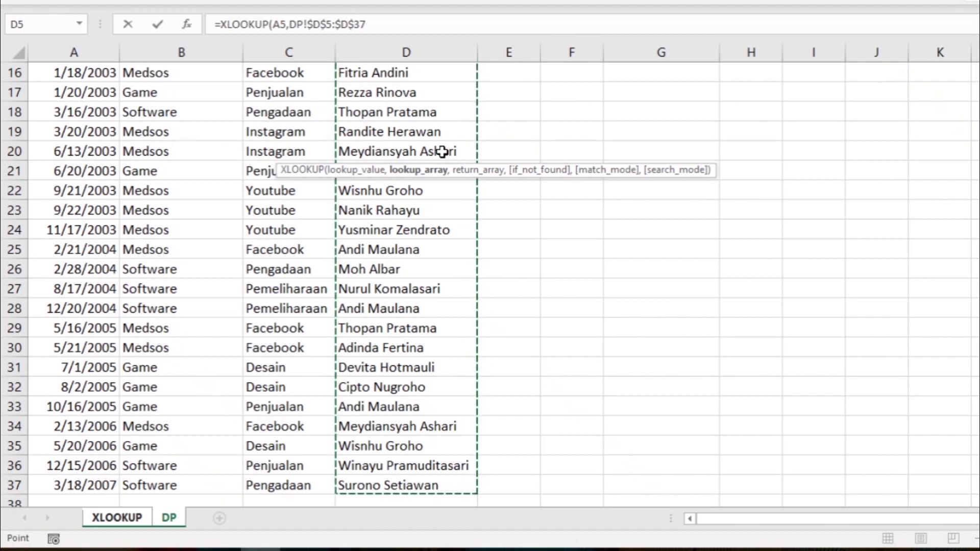
type(",")
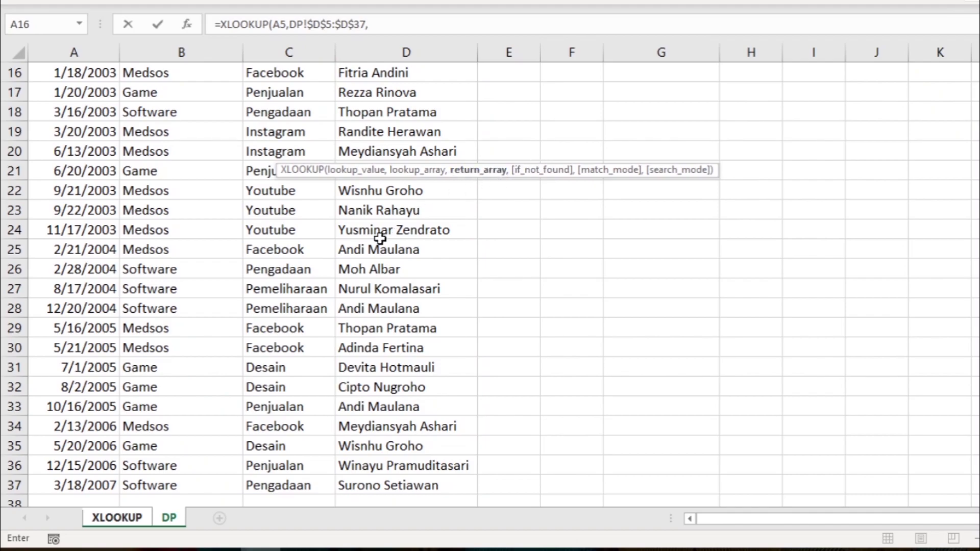
Set the return array to the Divisi column as the absolute range DP!$B$5:$B$37 and complete the formula
scroll(380, 238, "up", 5)
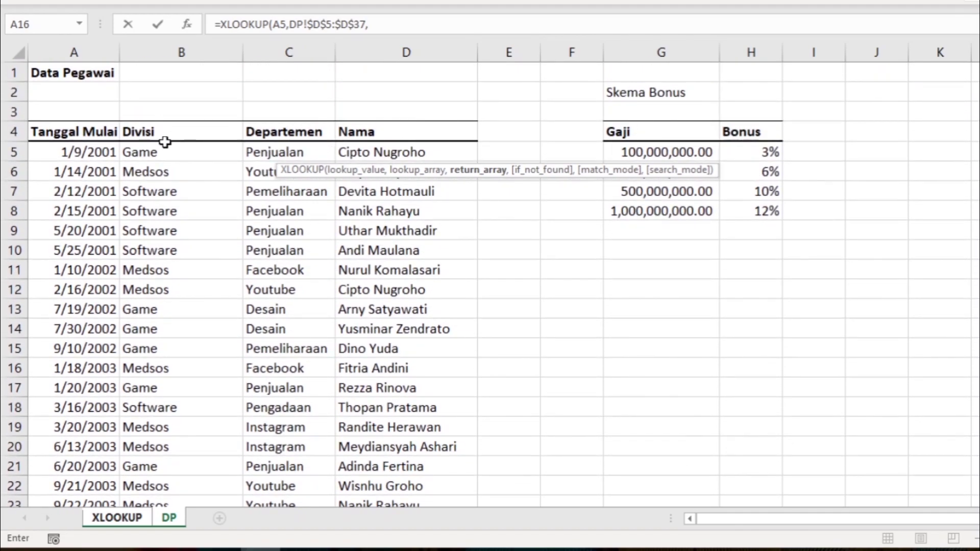
left_click(170, 153)
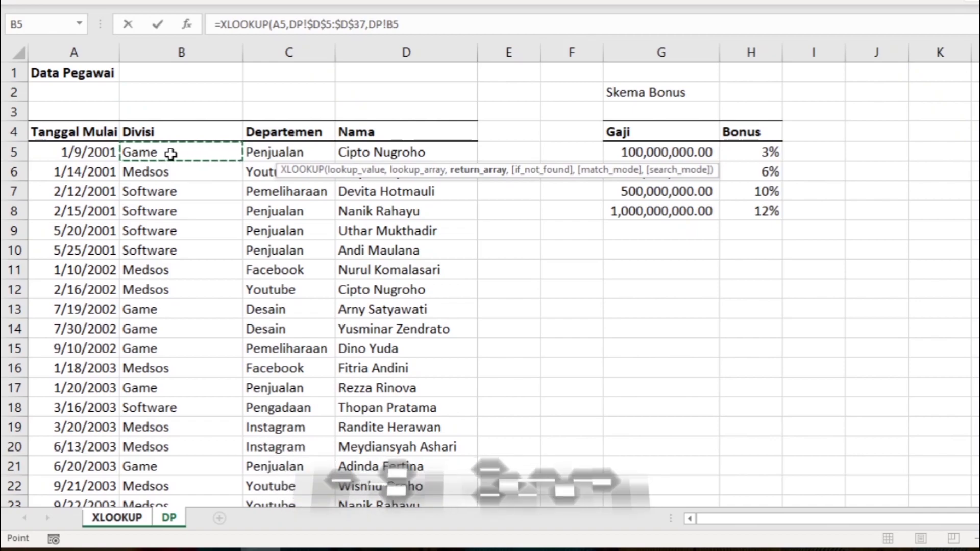
key("ctrl+shift+Down")
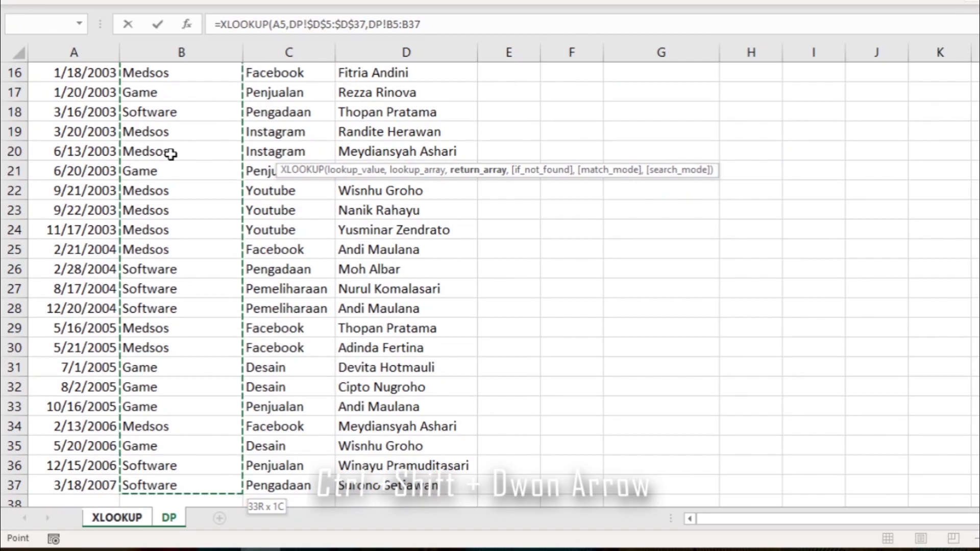
key("F4")
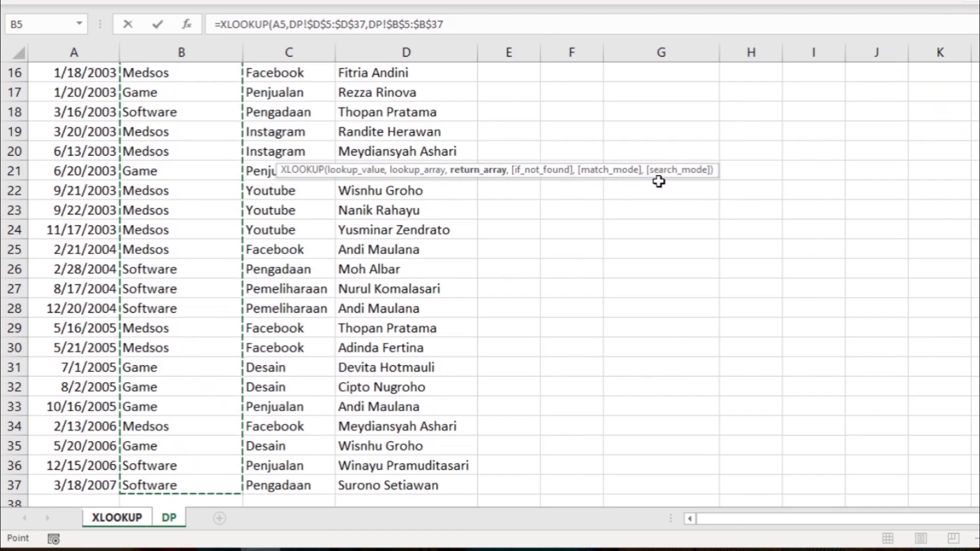
left_click(468, 26)
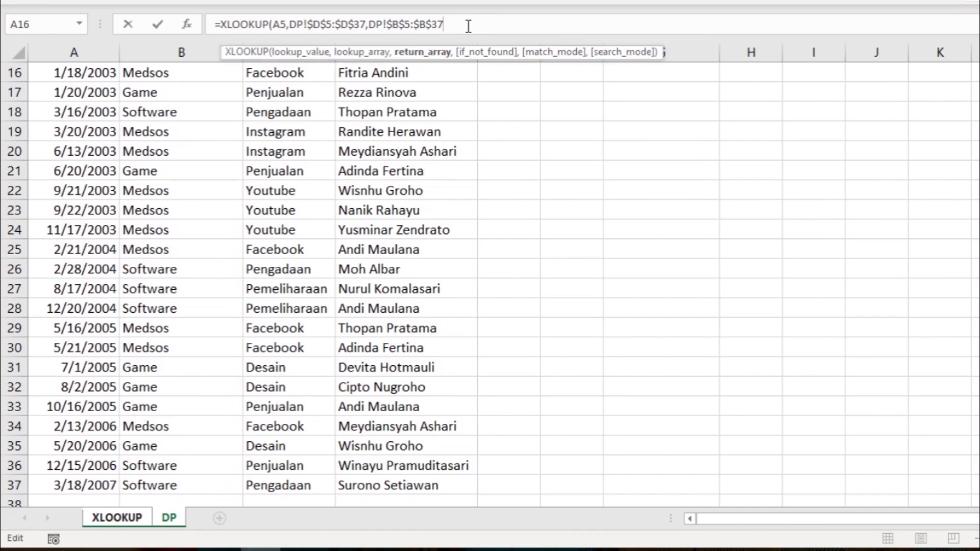
type(")")
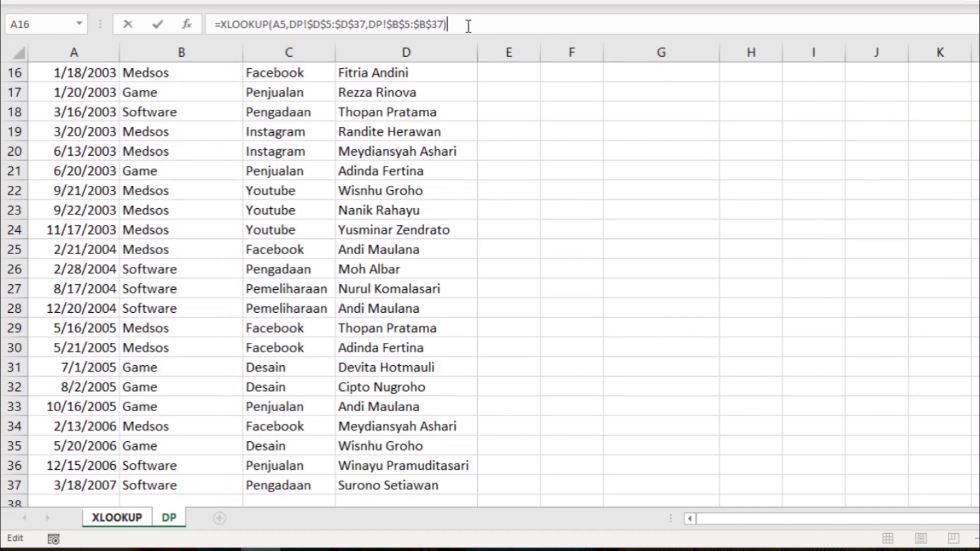
key("Return")
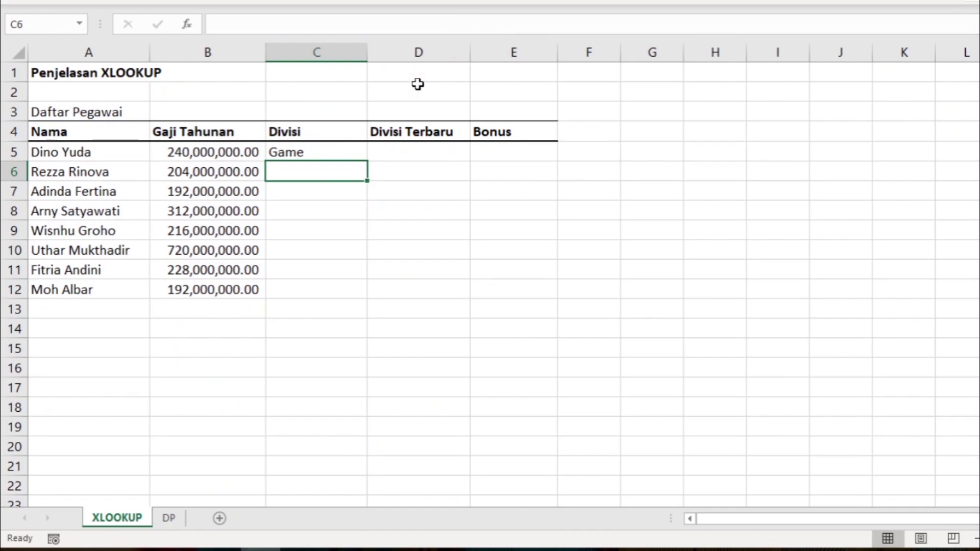
Copy the C5 formula down the Divisi column through C12 and check the filled cells
left_click(346, 153)
left_click_drag(368, 163, 360, 295)
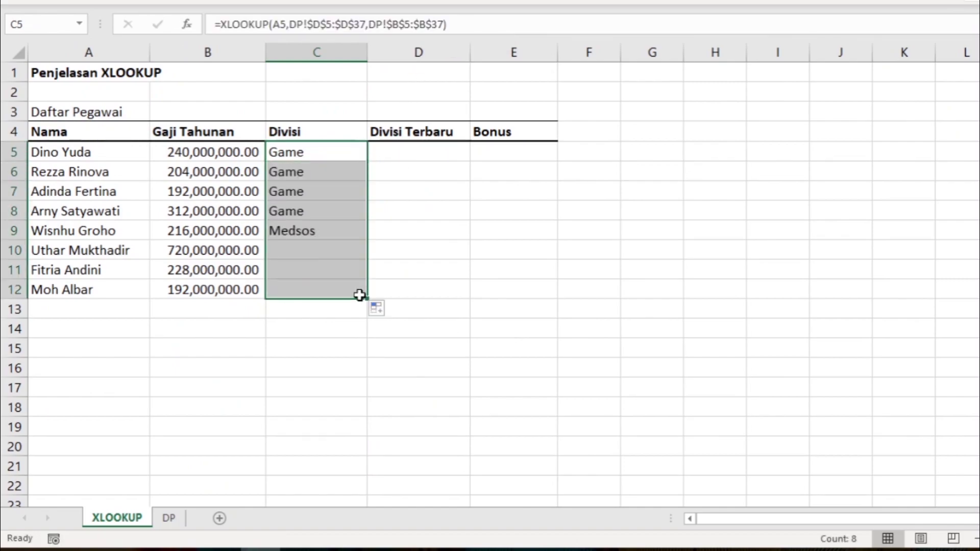
left_click(327, 193)
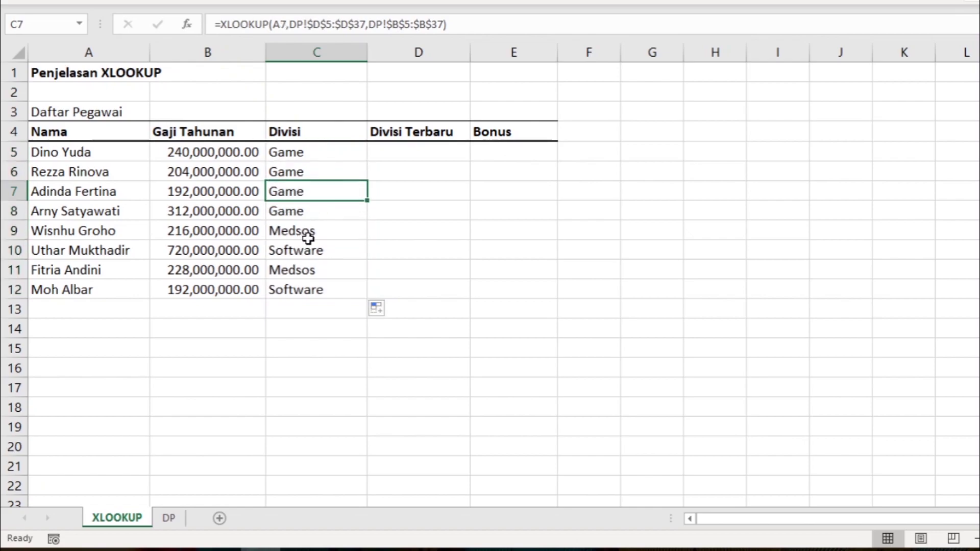
key("Up")
key("Up")
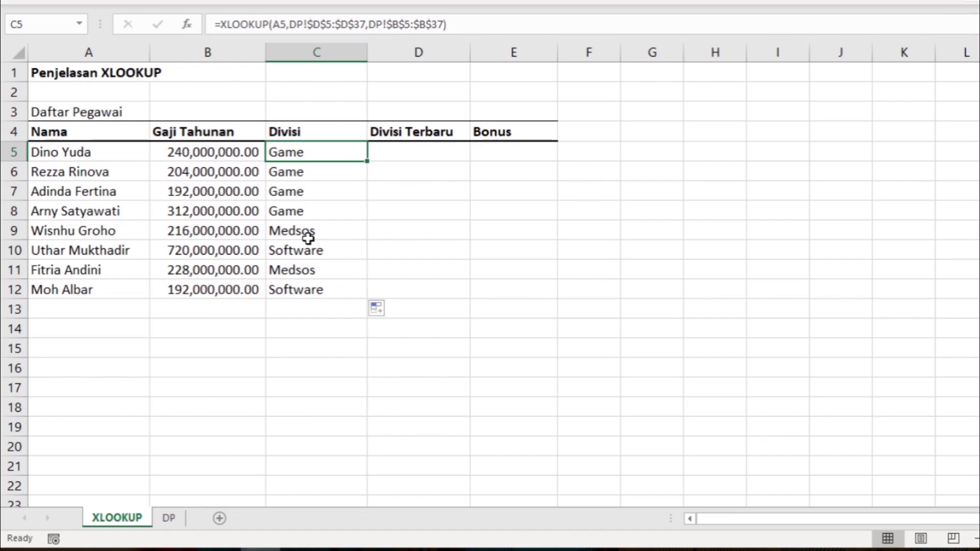
key("Down")
key("ctrl+Down")
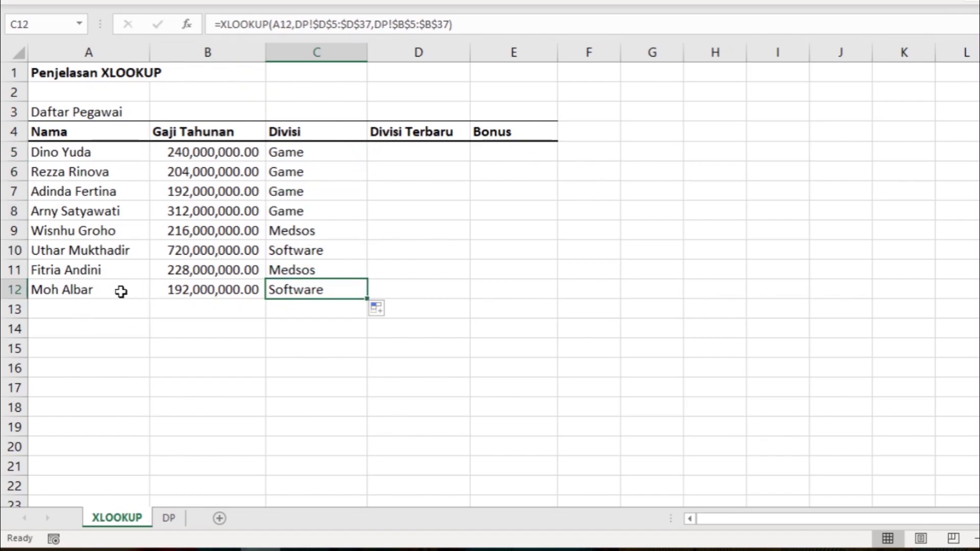
Check the division returned in C12 against that employee's record in row 26 of the DP sheet
left_click(169, 517)
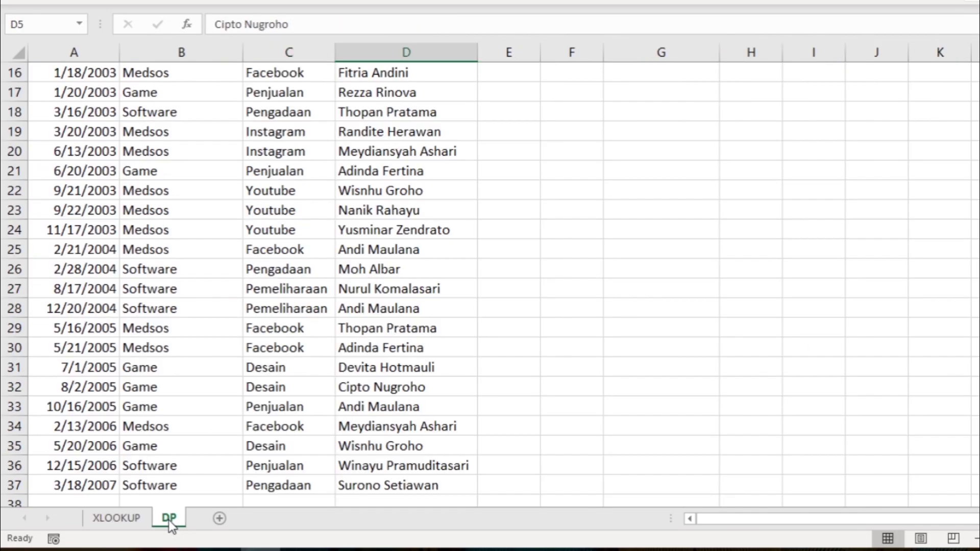
left_click(366, 265)
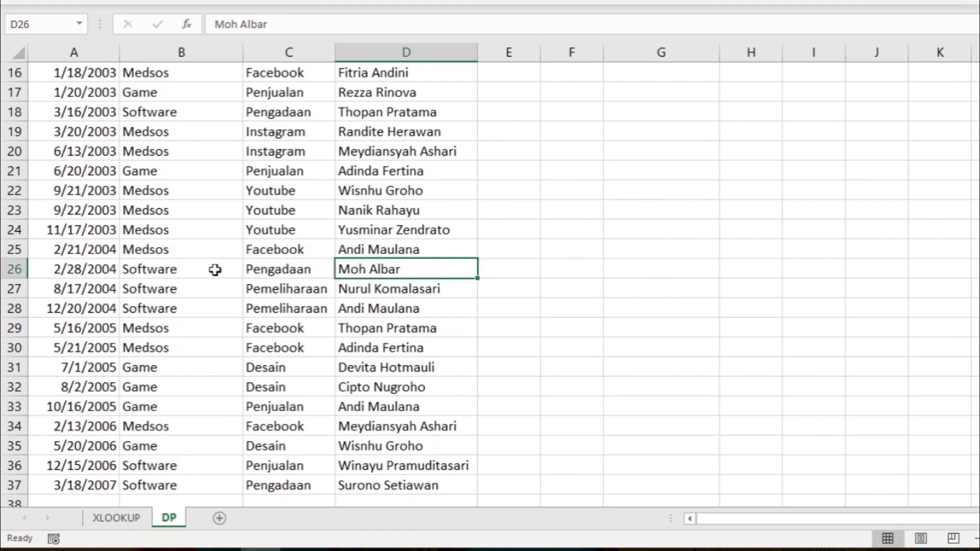
left_click(175, 269)
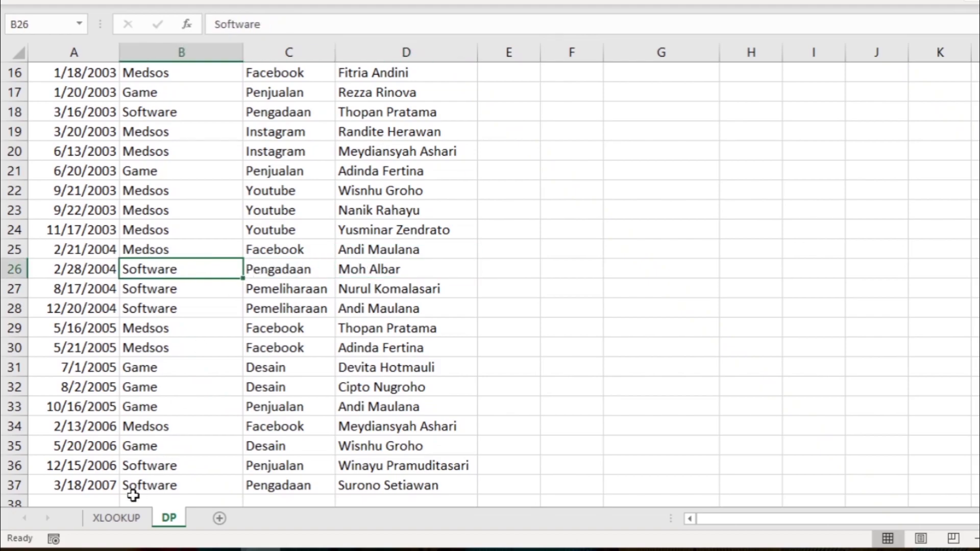
left_click(116, 517)
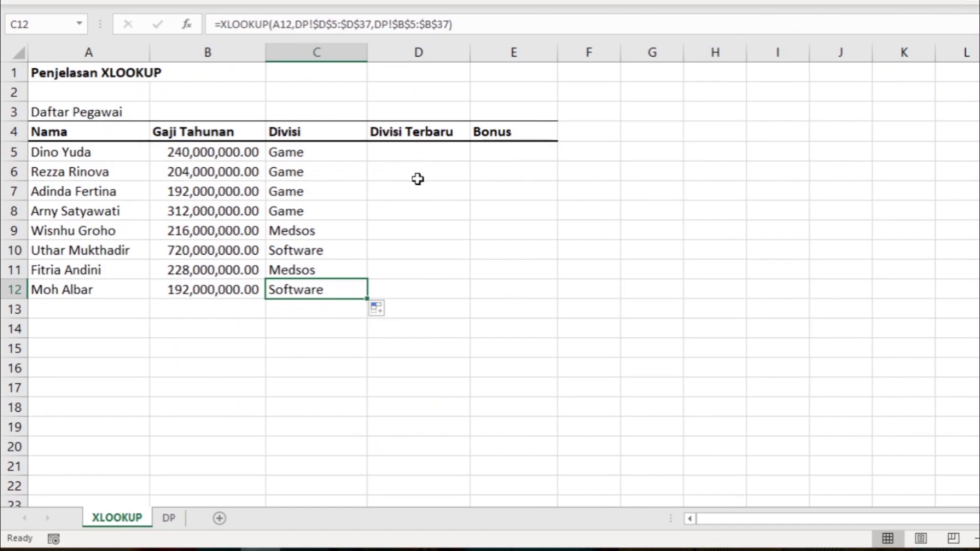
Compare the division and start date of the row 7 employee's two records in the DP sheet, rows 21 and 30
left_click(386, 189)
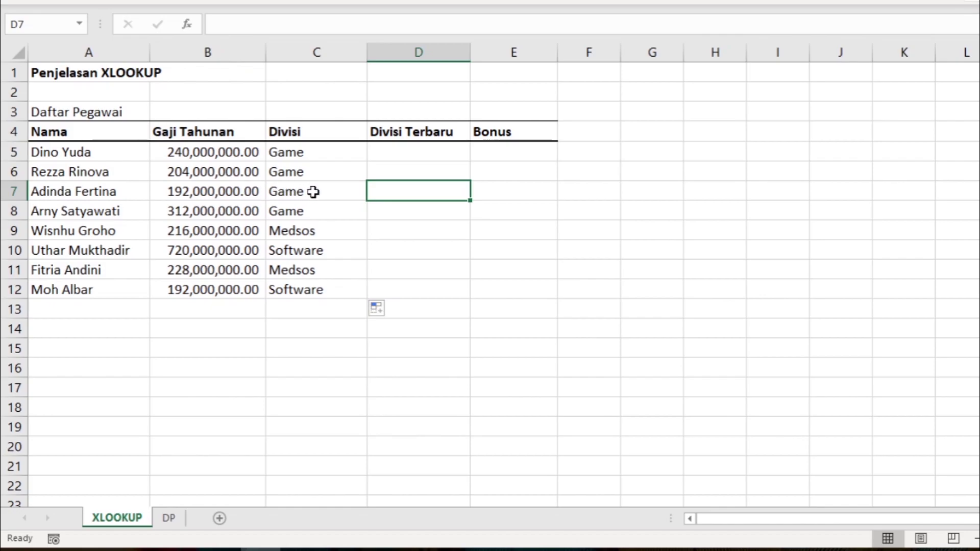
left_click(169, 518)
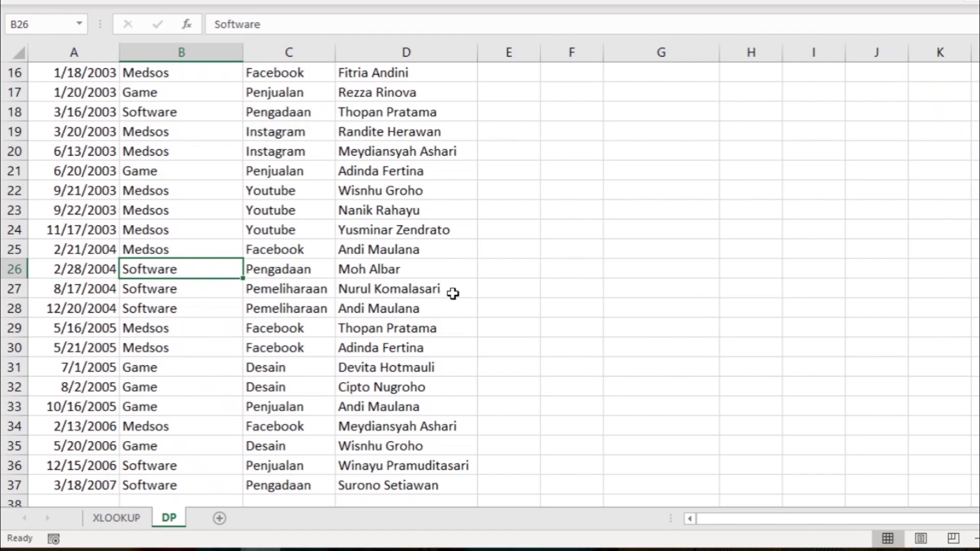
left_click(399, 172)
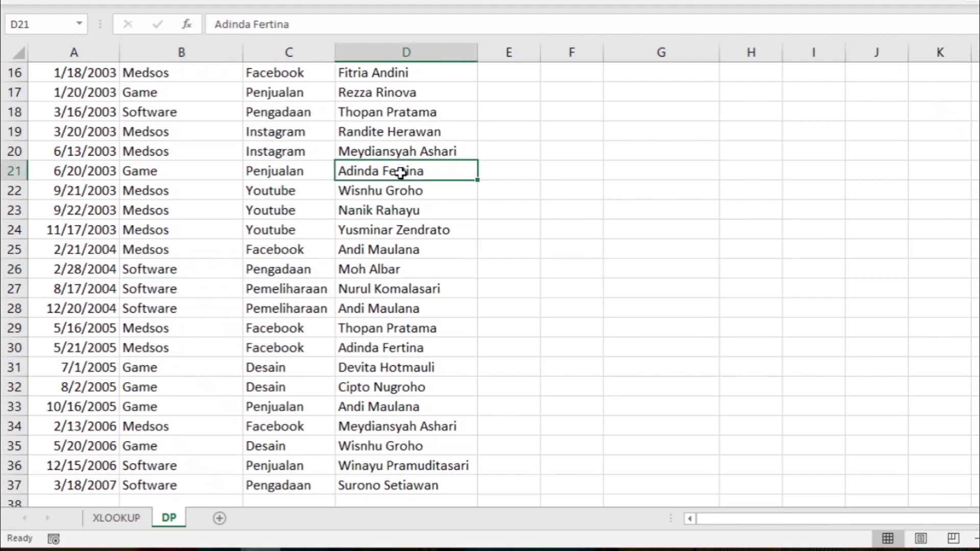
left_click_drag(205, 170, 352, 172)
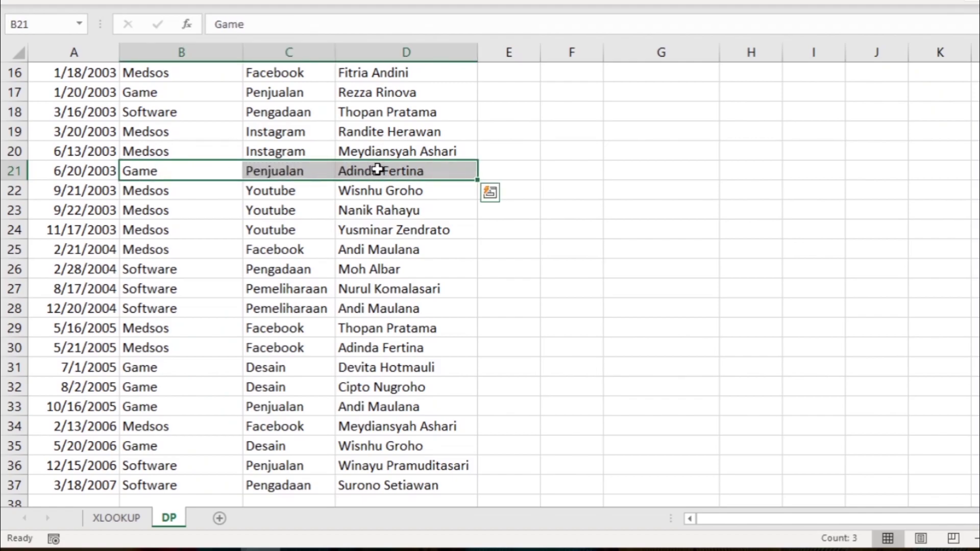
left_click_drag(405, 347, 197, 348)
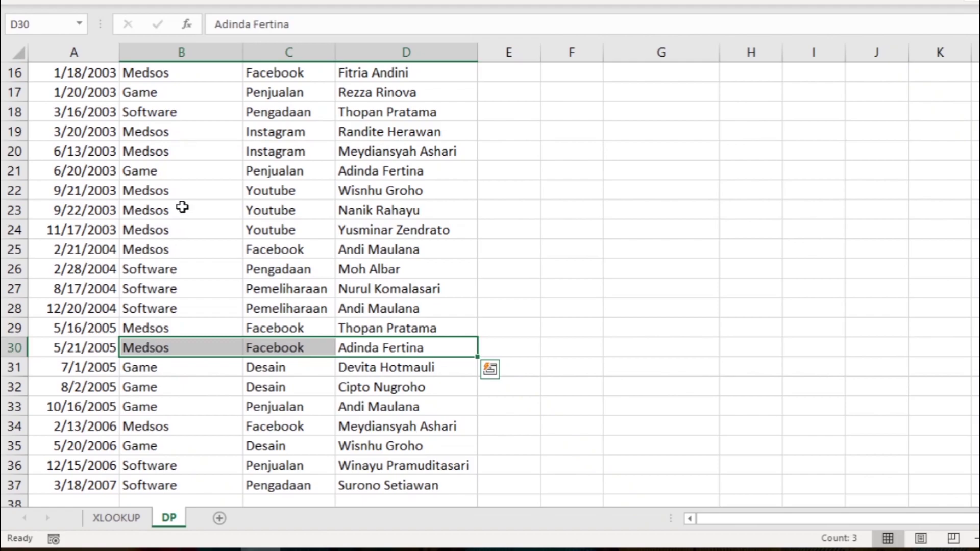
left_click(104, 170)
left_click(140, 170)
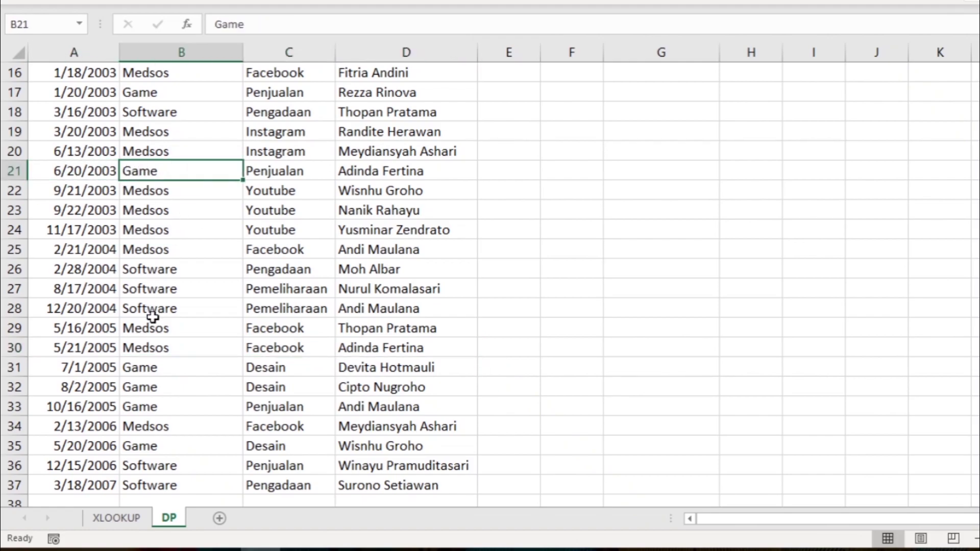
left_click(124, 347)
left_click(103, 348)
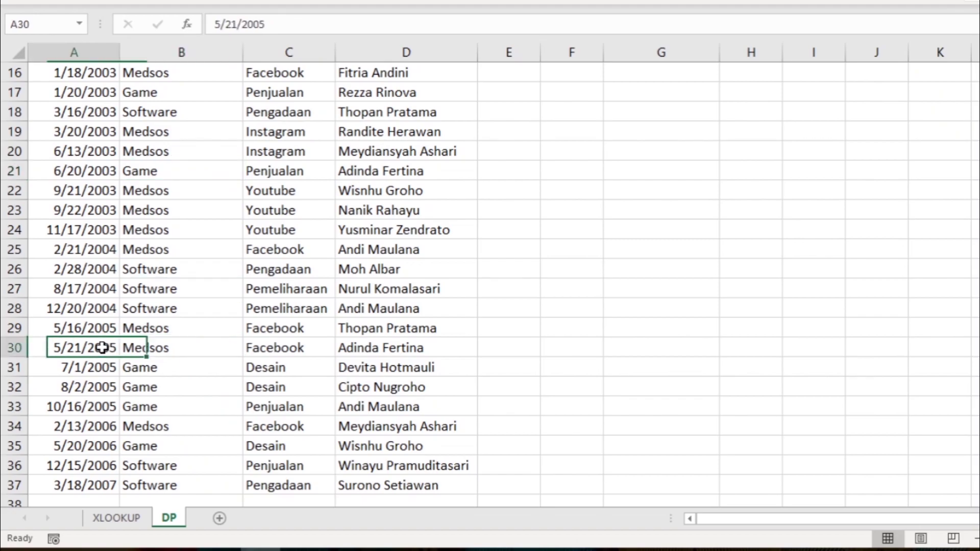
Start an XLOOKUP formula in D5 of the XLOOKUP sheet's Divisi Terbaru column with the employee name in A5 as lookup value
left_click(124, 516)
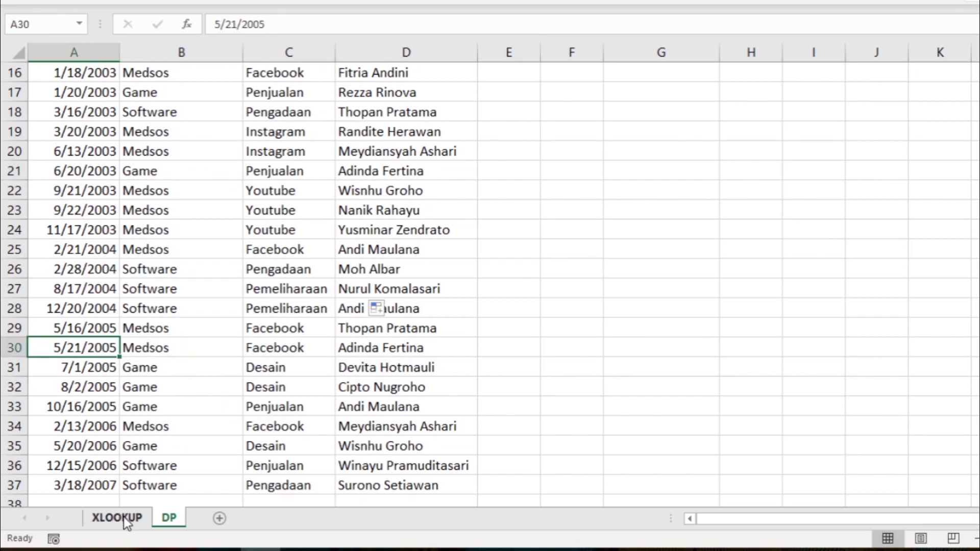
left_click(420, 153)
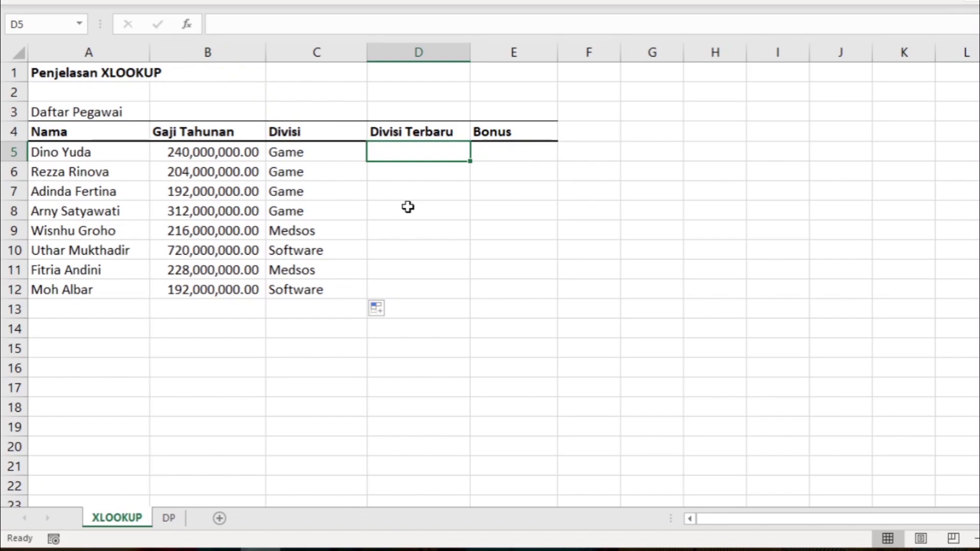
type("=")
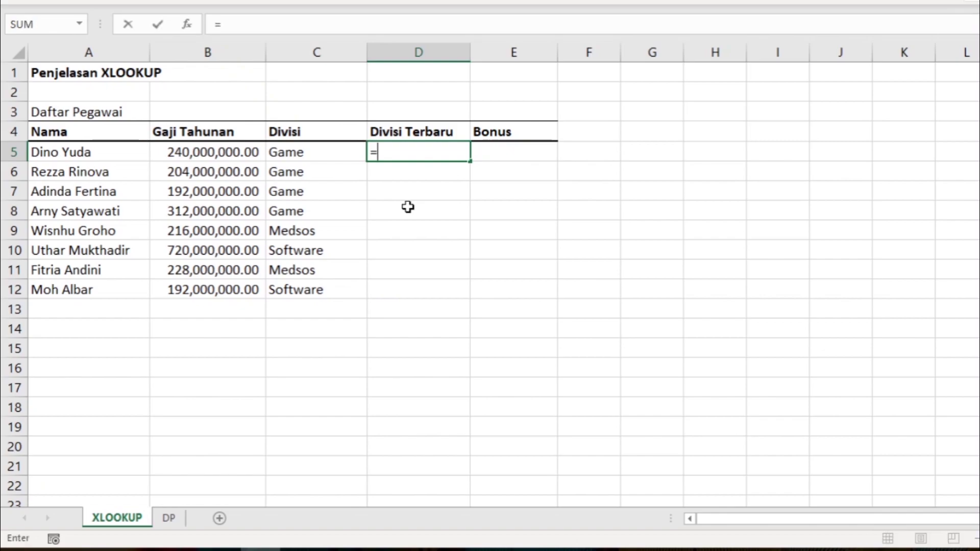
type("xlo")
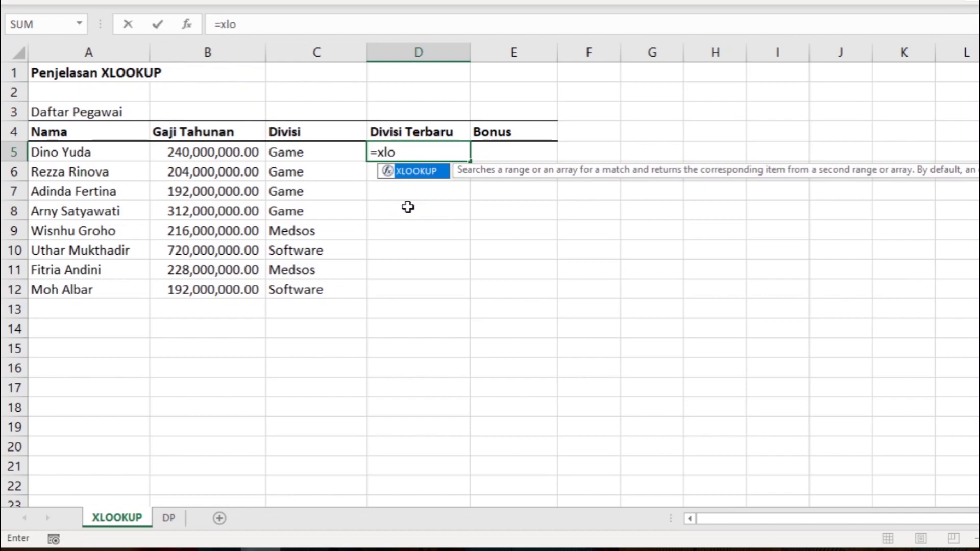
double_click(420, 173)
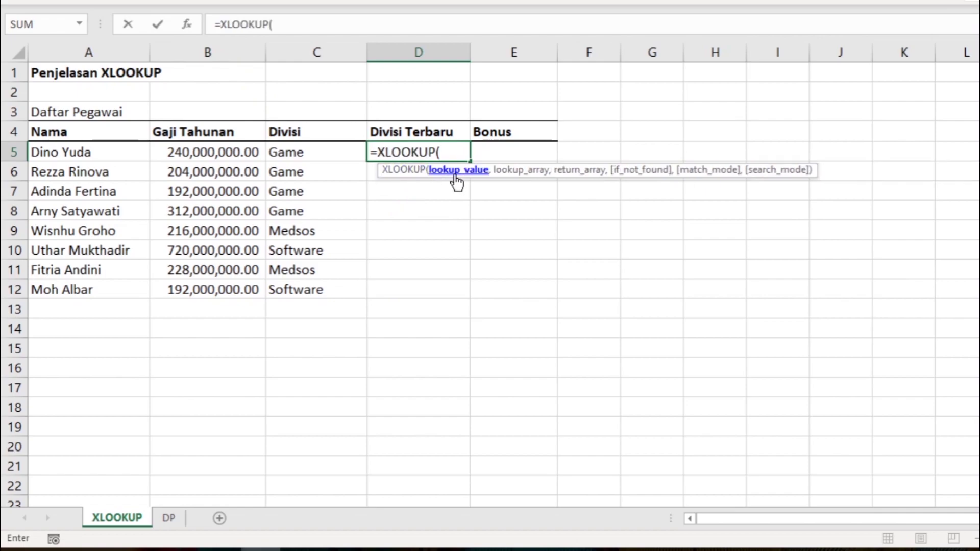
left_click(87, 151)
type(",")
Set the D5 formula's lookup array to the DP sheet's Nama column as the absolute range DP!$D$5:$D$37
left_click(170, 518)
scroll(367, 248, "up", 3)
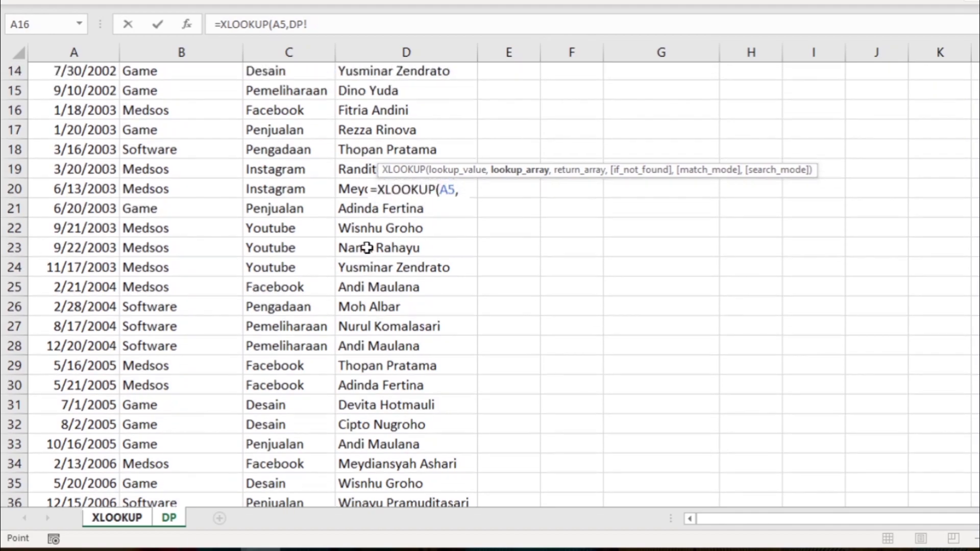
scroll(366, 248, "up", 2)
left_click(360, 152)
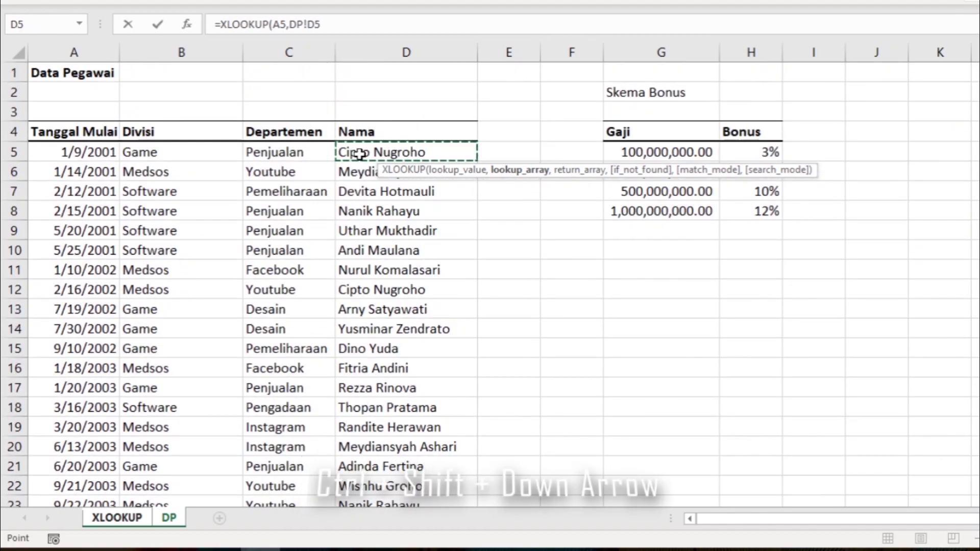
key("ctrl+shift+Down")
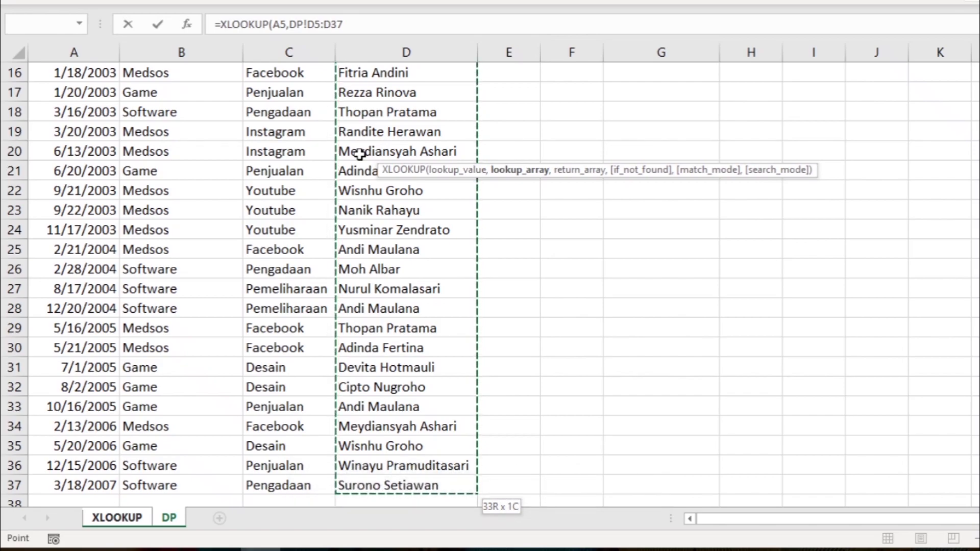
key("F4")
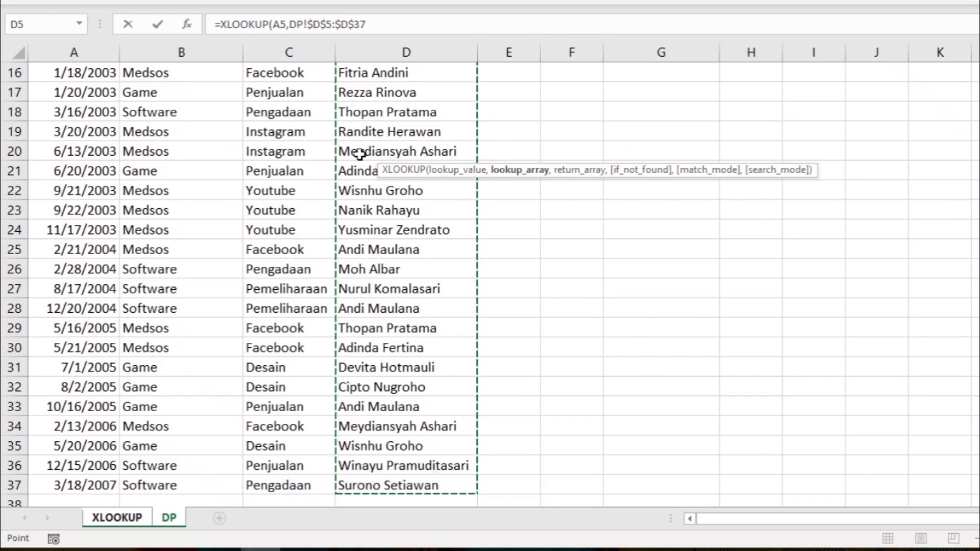
type(",")
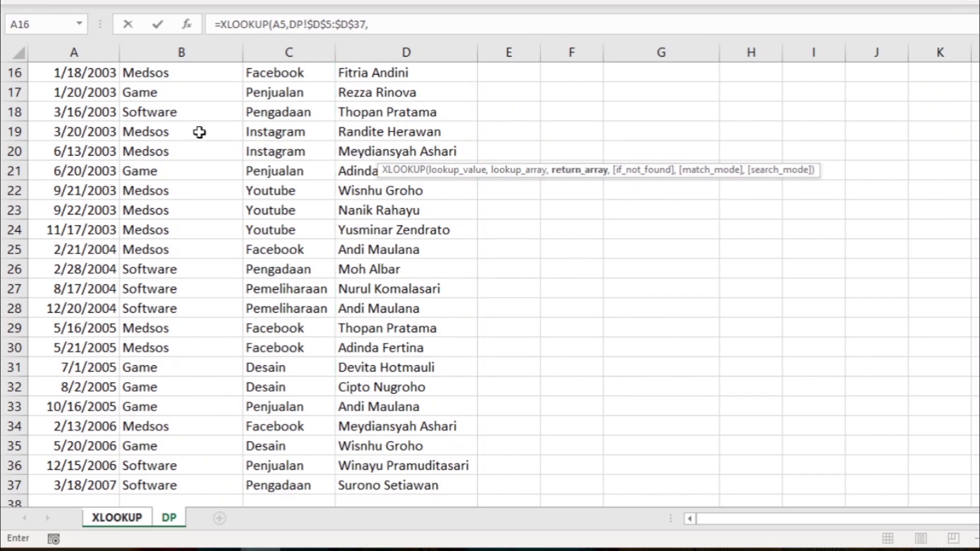
Set the D5 formula's return array to the DP sheet's Divisi column as the absolute range DP!$B$5:$B$37
scroll(199, 131, "up", 4)
left_click(159, 95)
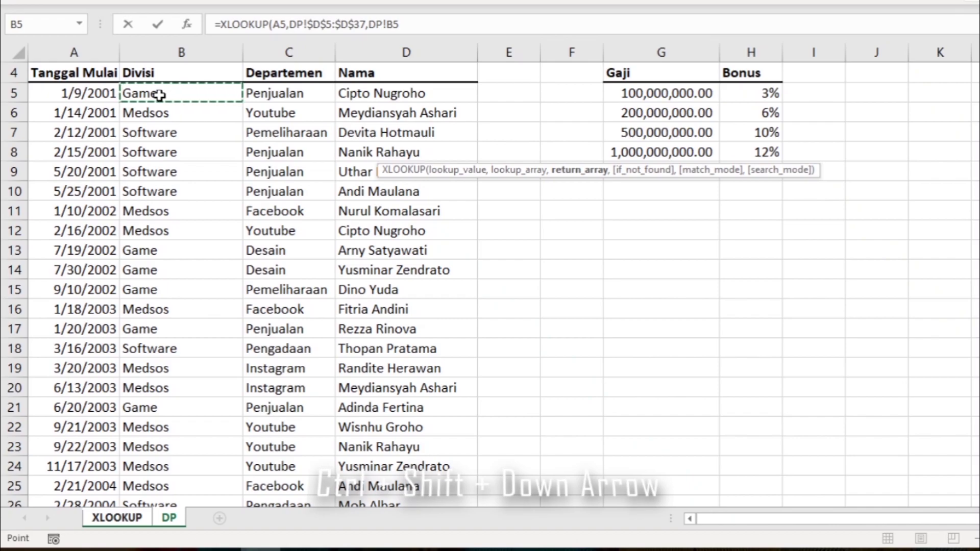
key("ctrl+shift+Down")
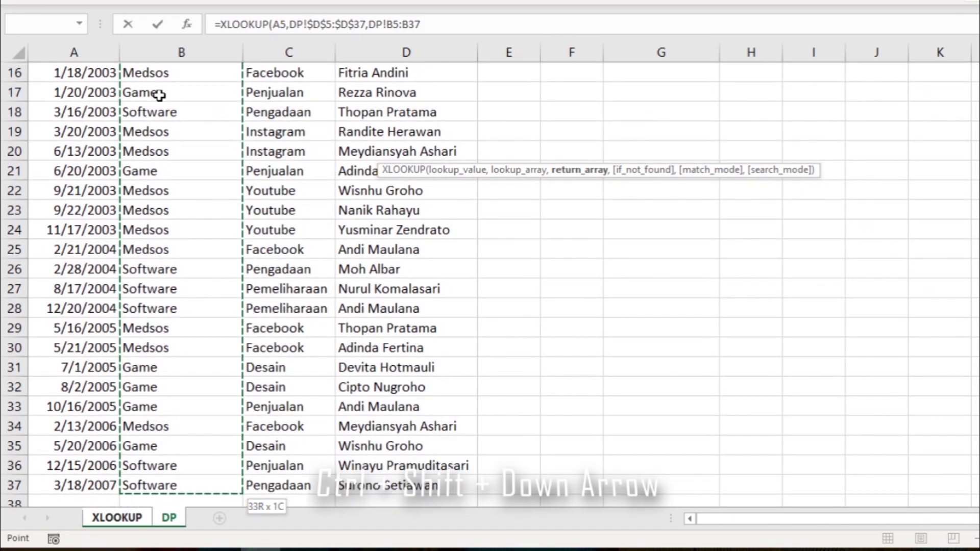
key("F4")
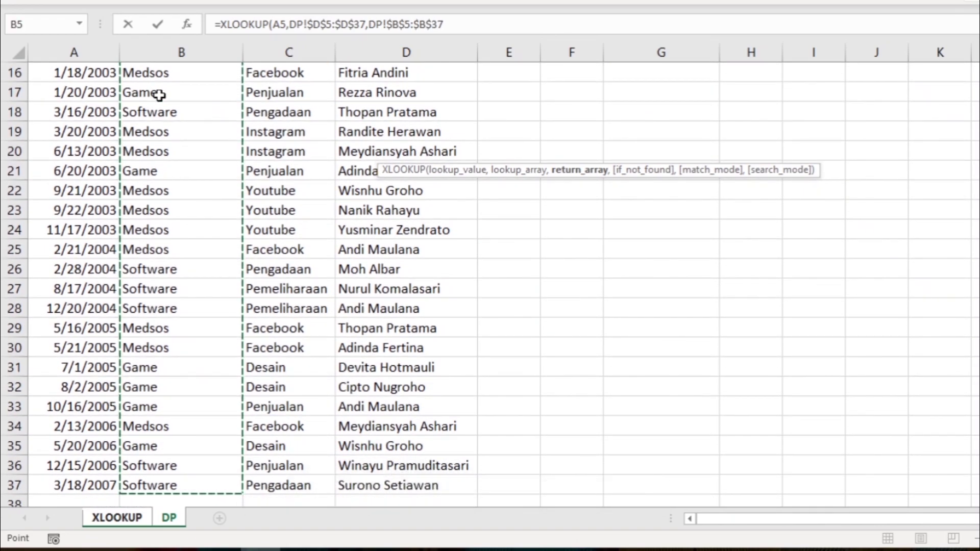
type(",")
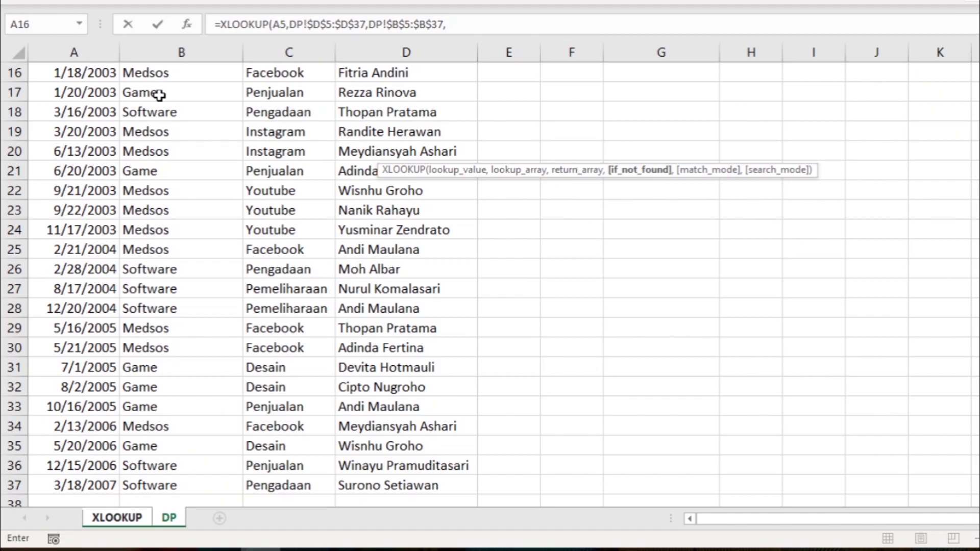
Leave if_not_found and match_mode empty, set search_mode to -1 (search last-to-first), and complete the D5 formula
type(",")
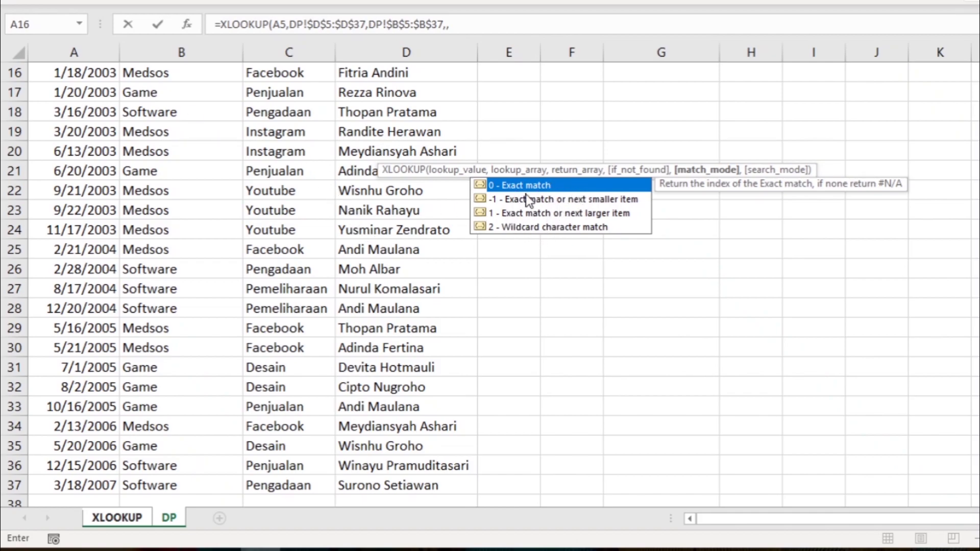
left_click(474, 26)
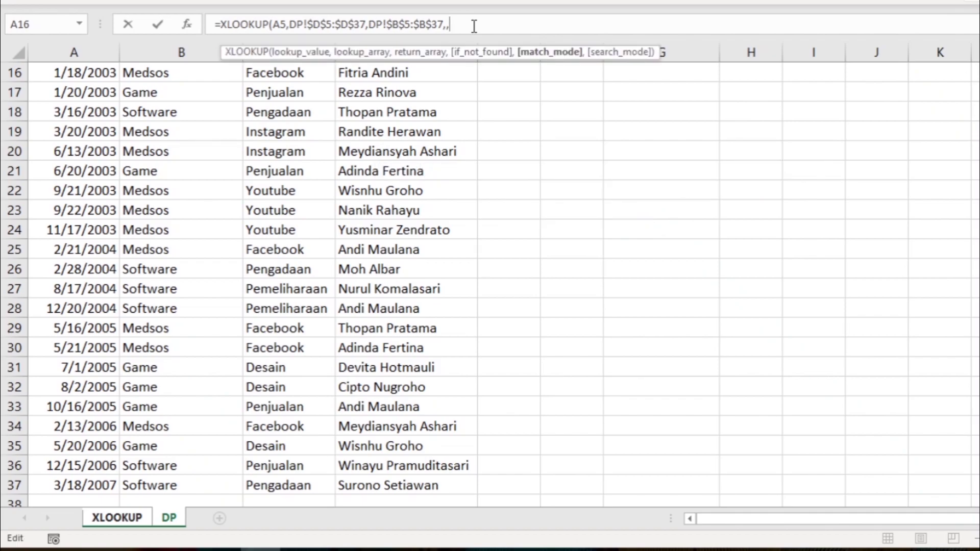
type(",")
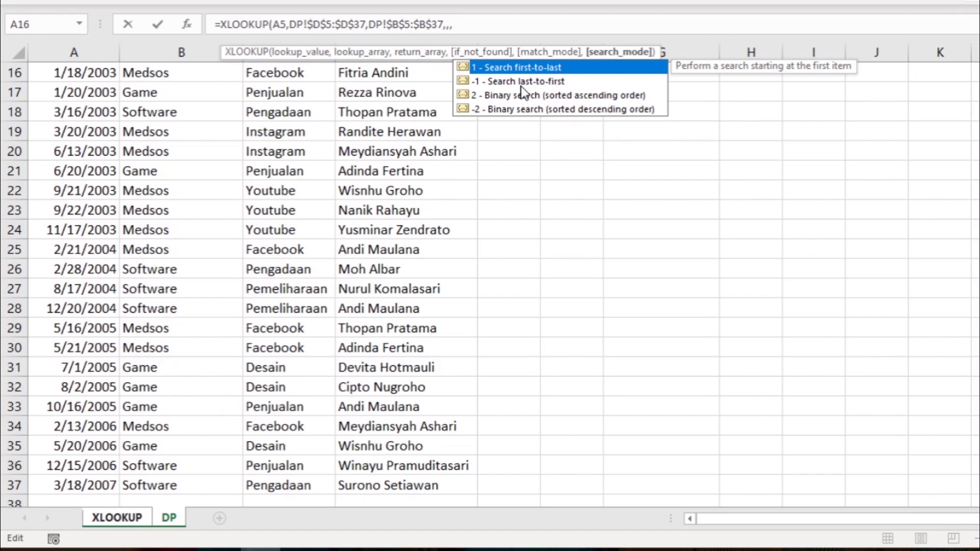
type("-1")
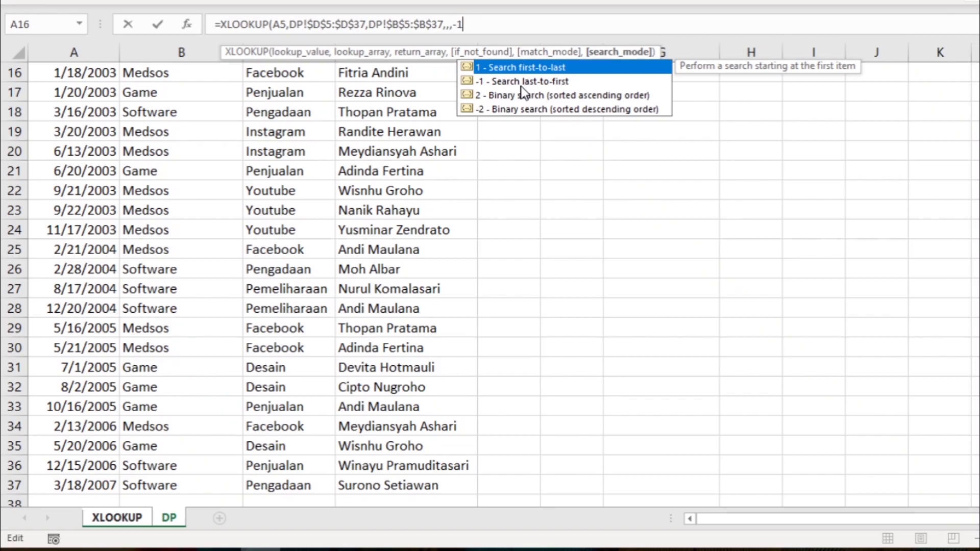
type(")")
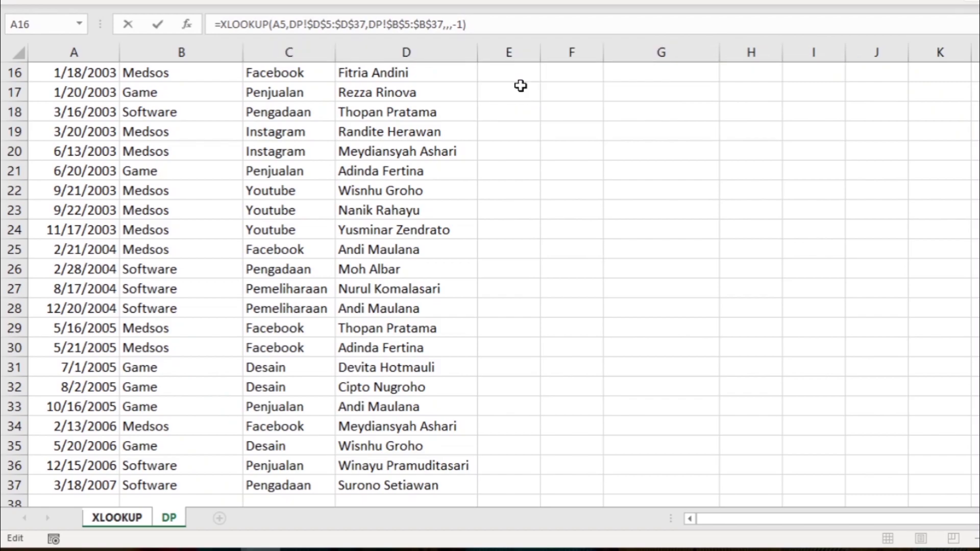
key("Return")
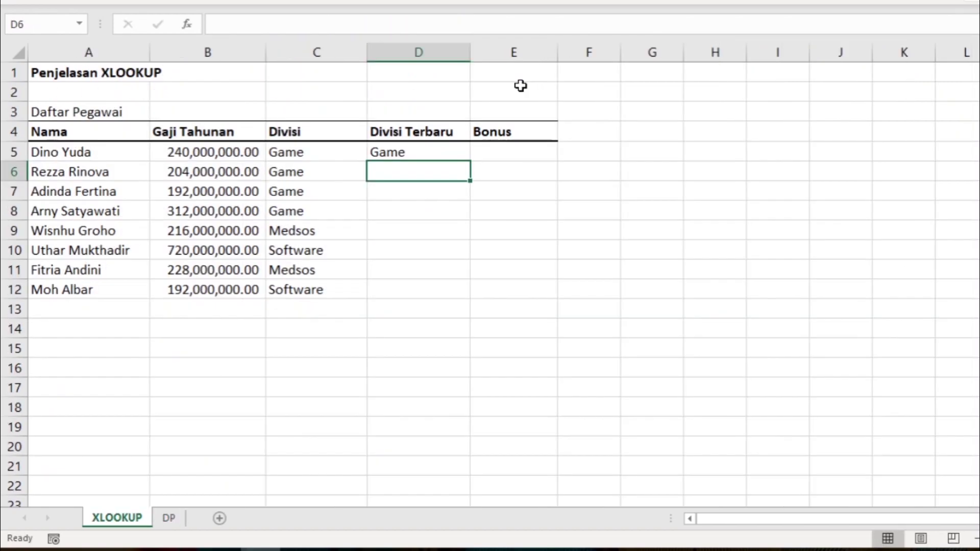
Copy the D5 formula down the Divisi Terbaru column through D12
left_click(447, 152)
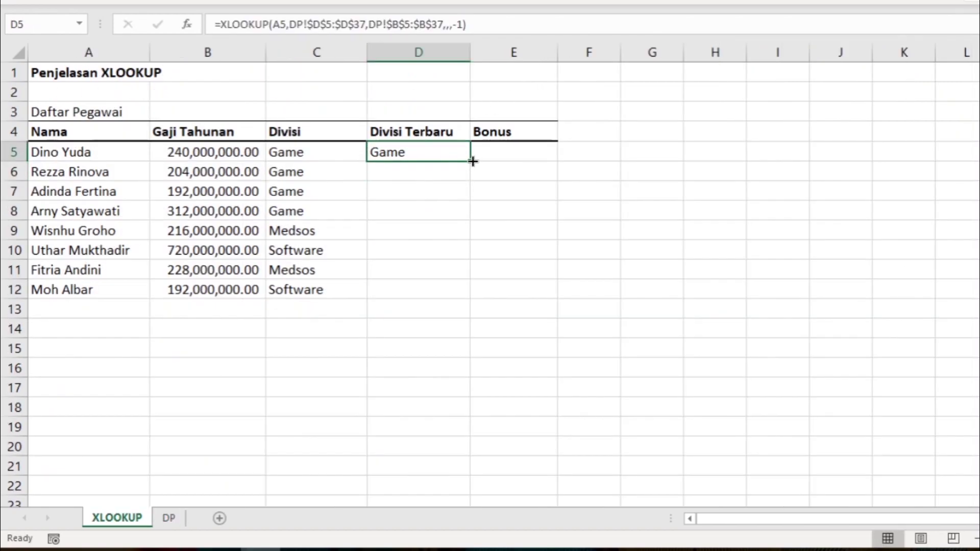
left_click_drag(472, 162, 461, 302)
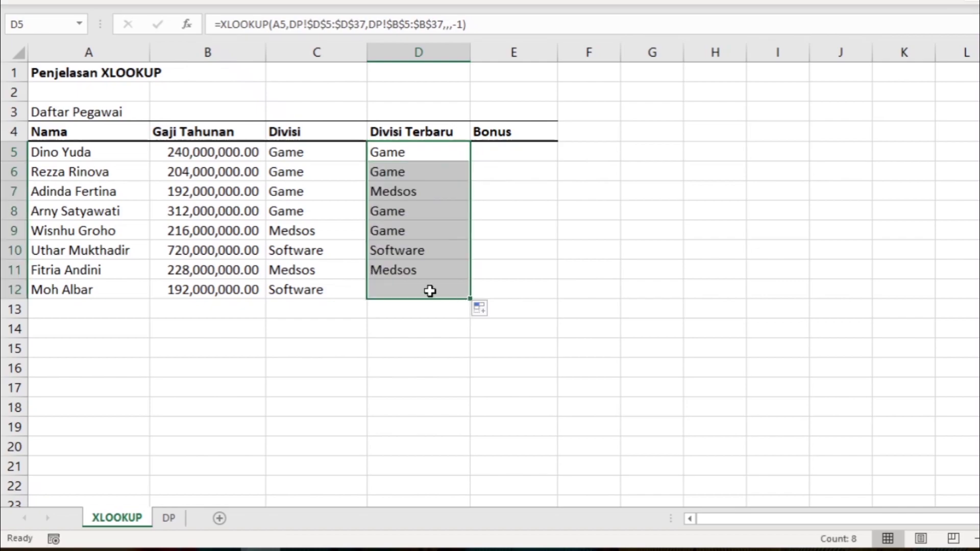
Compare the Divisi and Divisi Terbaru results of the employees in rows 7 and 9
left_click(421, 189)
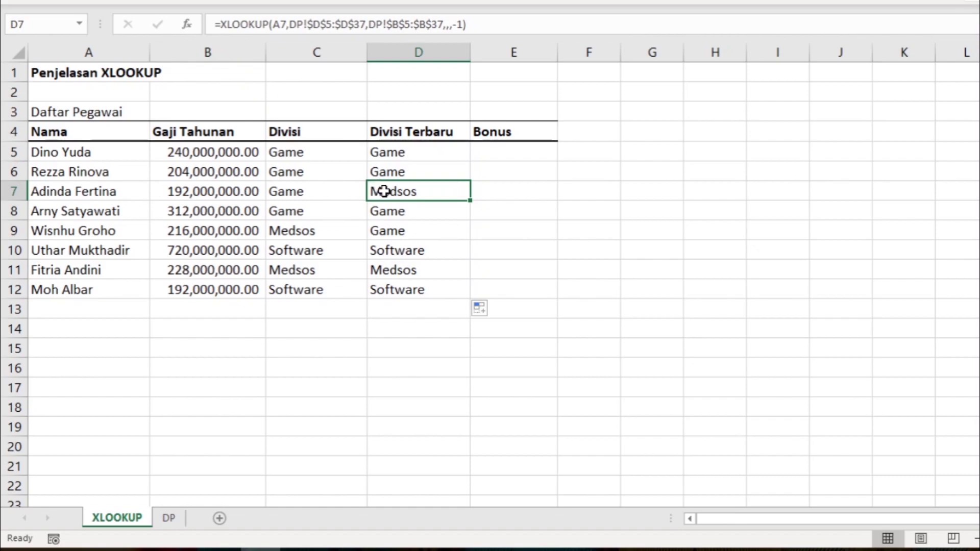
left_click(86, 191)
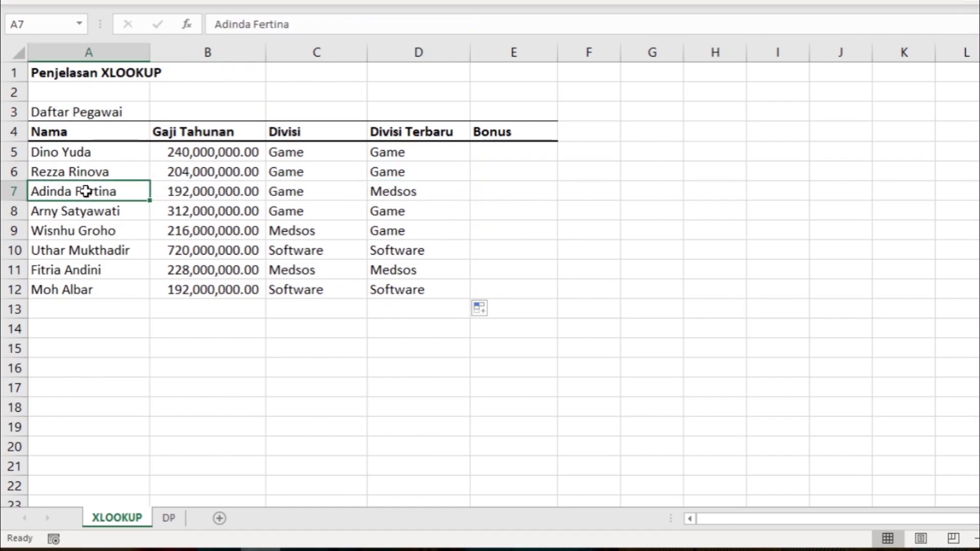
left_click(316, 194)
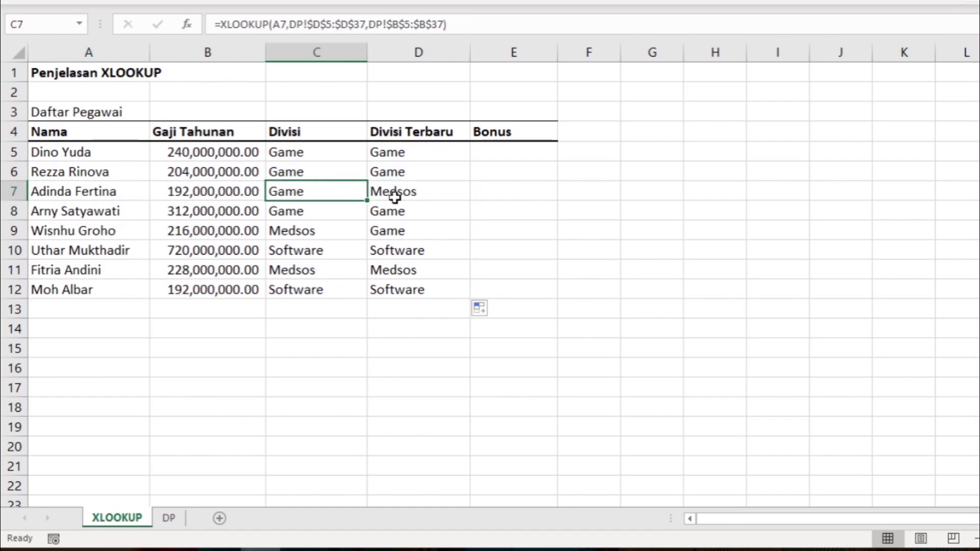
left_click(428, 191)
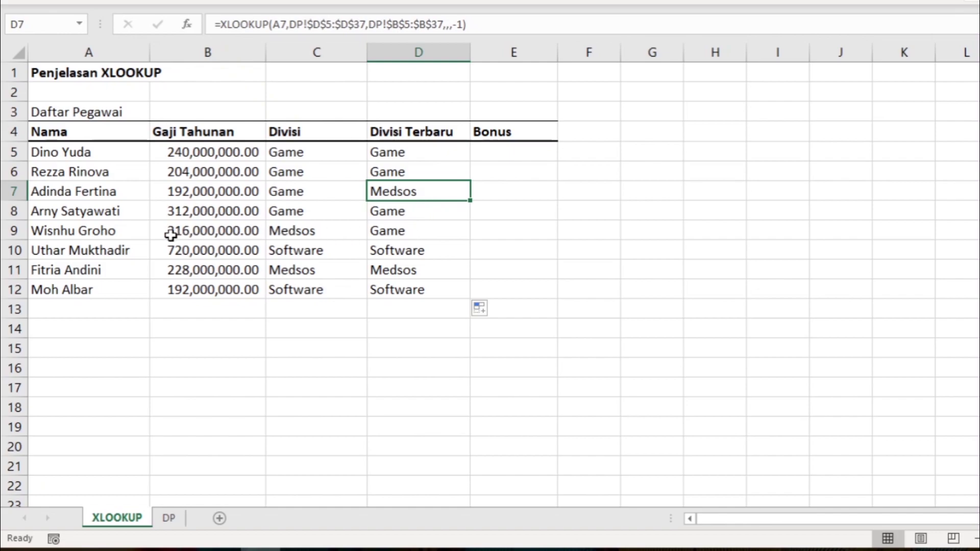
left_click(293, 231)
left_click(389, 234)
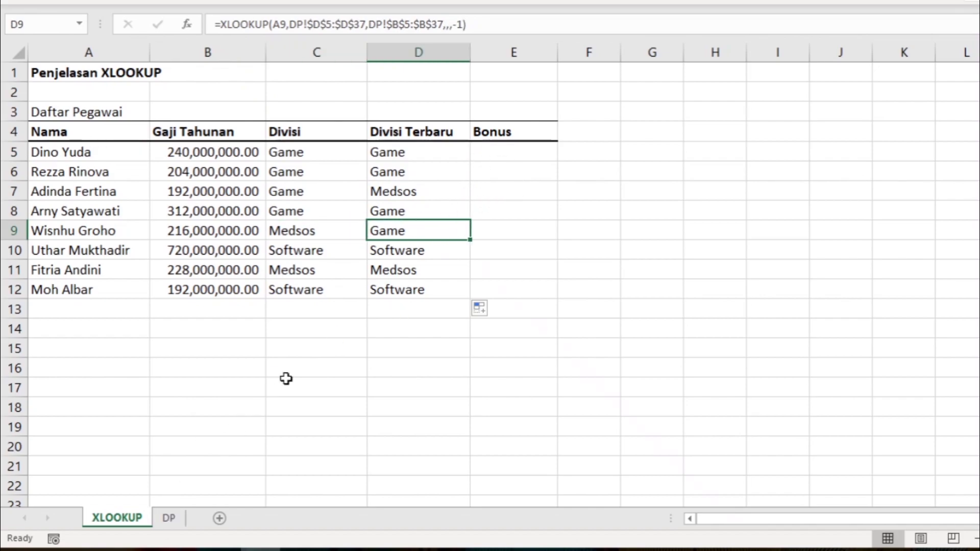
Select the first Bonus cell, E5, and review the Skema Bonus table of salaries and bonus rates on the DP sheet
left_click(511, 155)
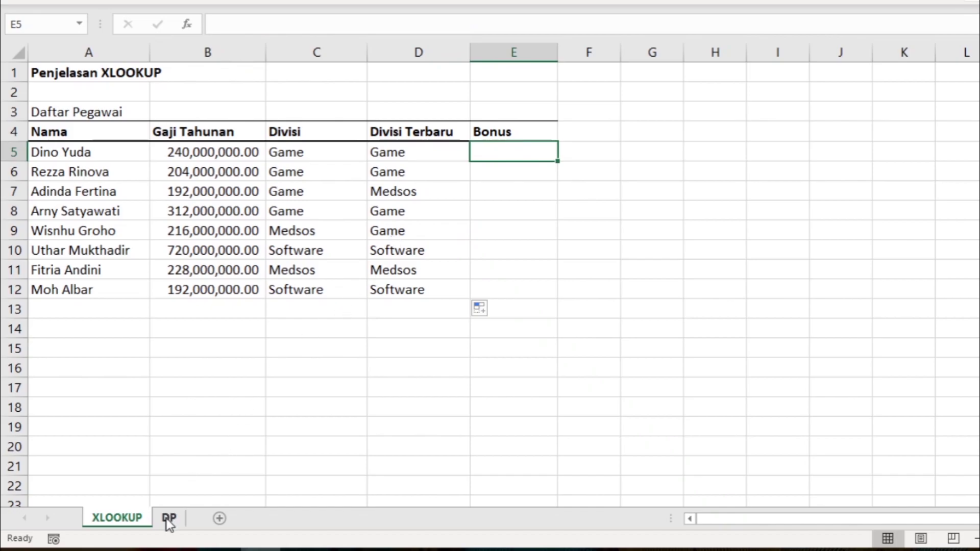
left_click(169, 519)
scroll(564, 321, "up", 5)
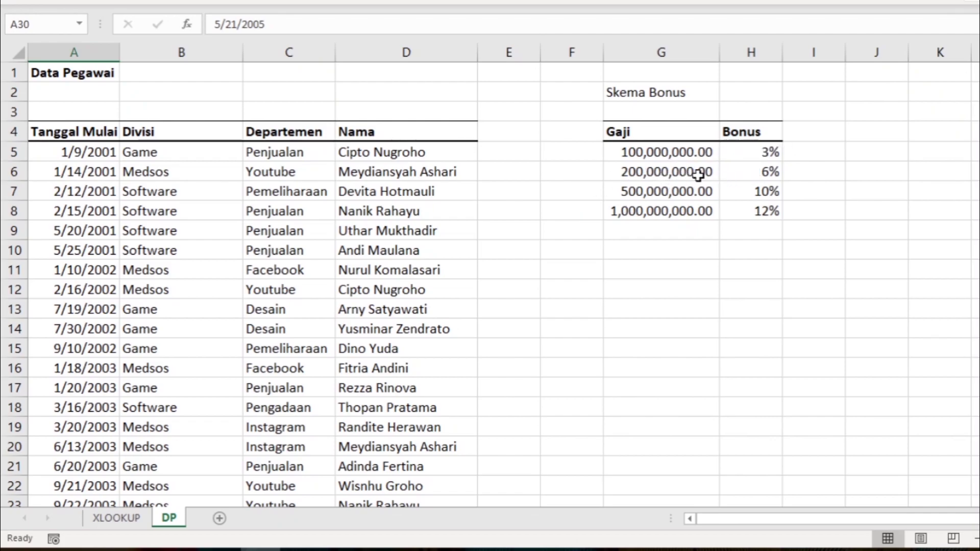
left_click(122, 519)
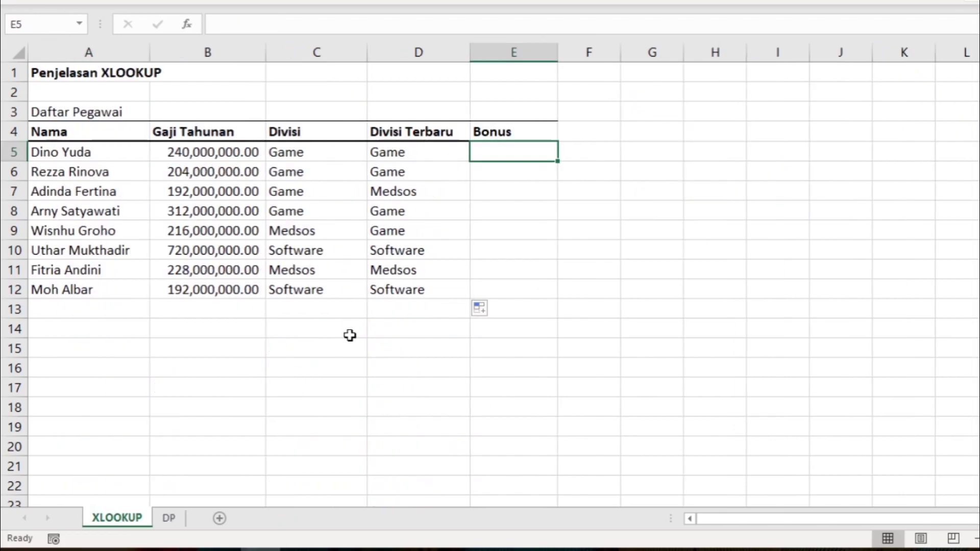
Start an XLOOKUP formula in E5 with the annual salary in B5 as the lookup value
type("=xl")
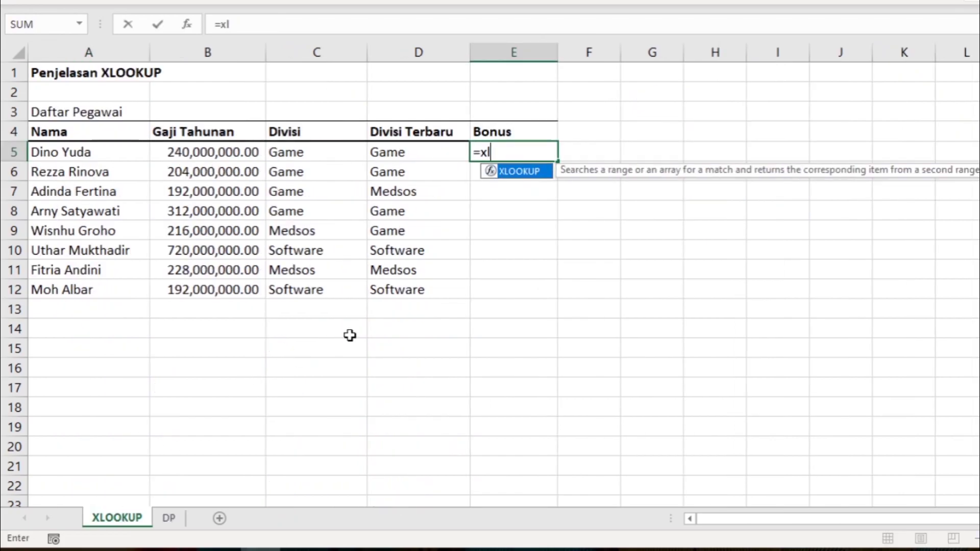
double_click(524, 181)
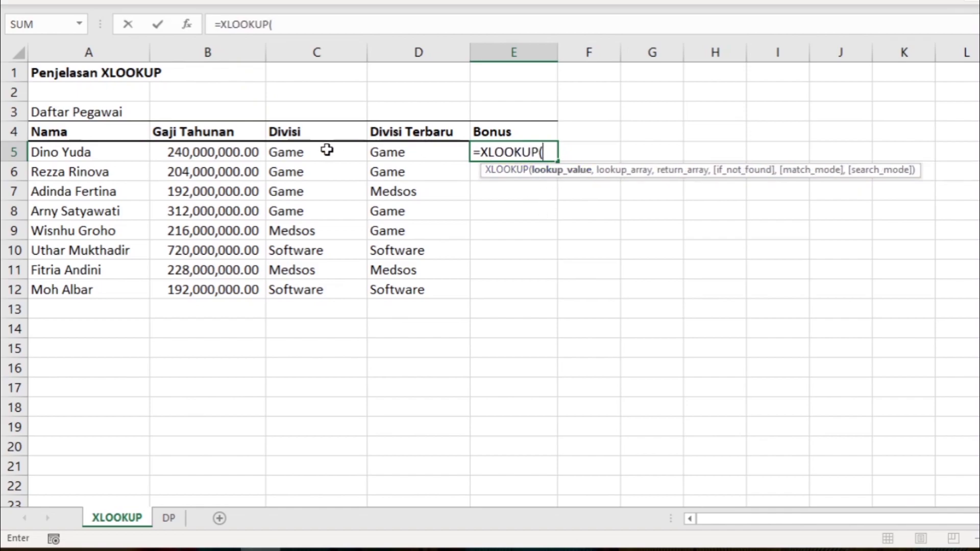
left_click(216, 152)
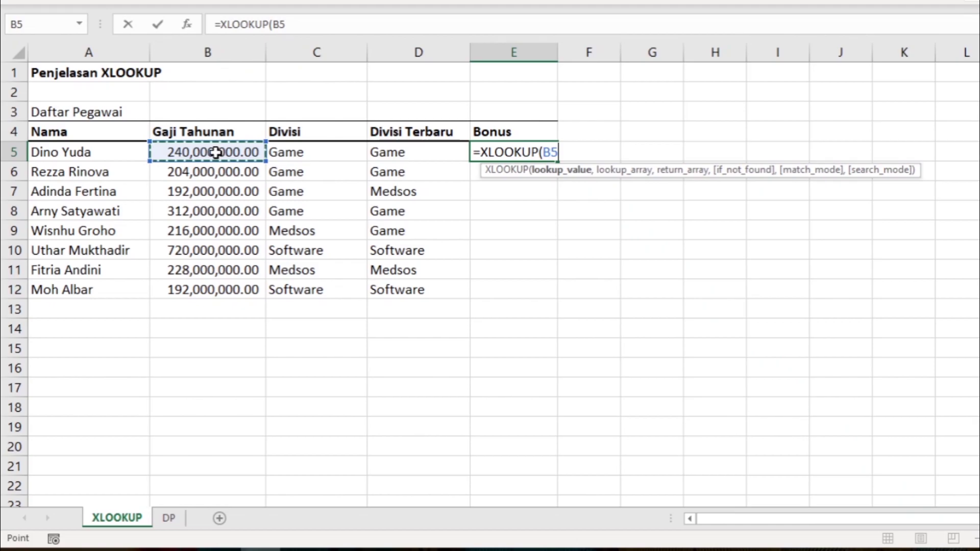
type(",")
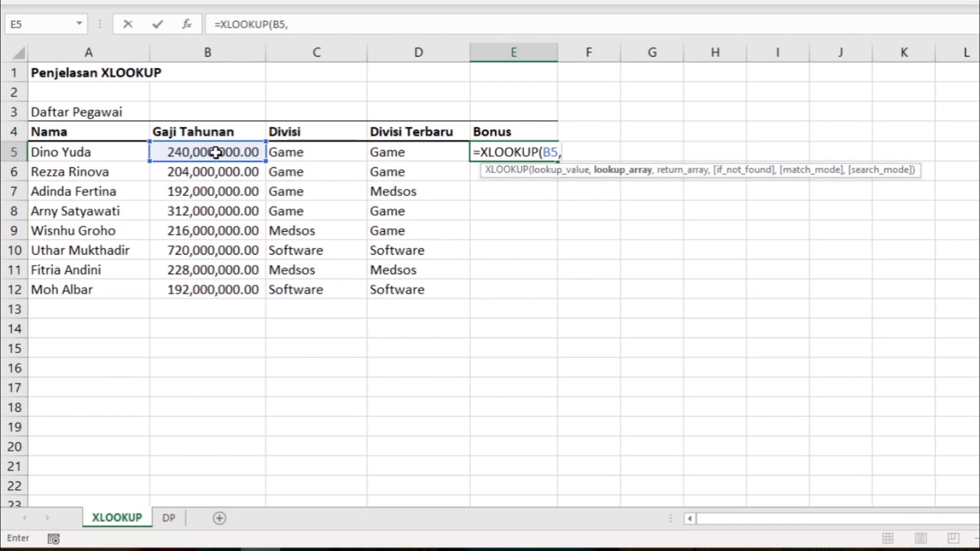
Set the lookup array to DP!$G$5:$G$8 and the return array to DP!$H$5:$H$8, both as absolute references
left_click(170, 517)
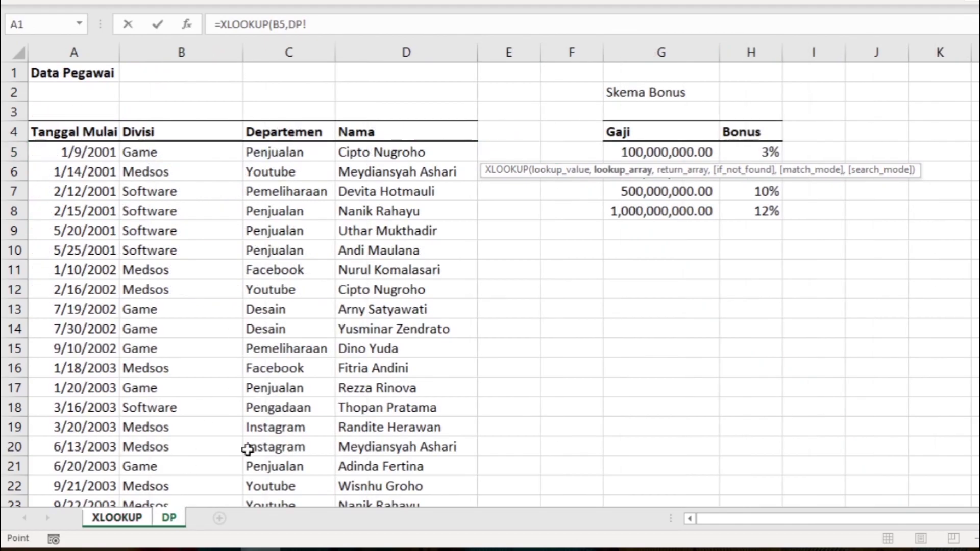
left_click(651, 148)
left_click_drag(650, 148, 654, 209)
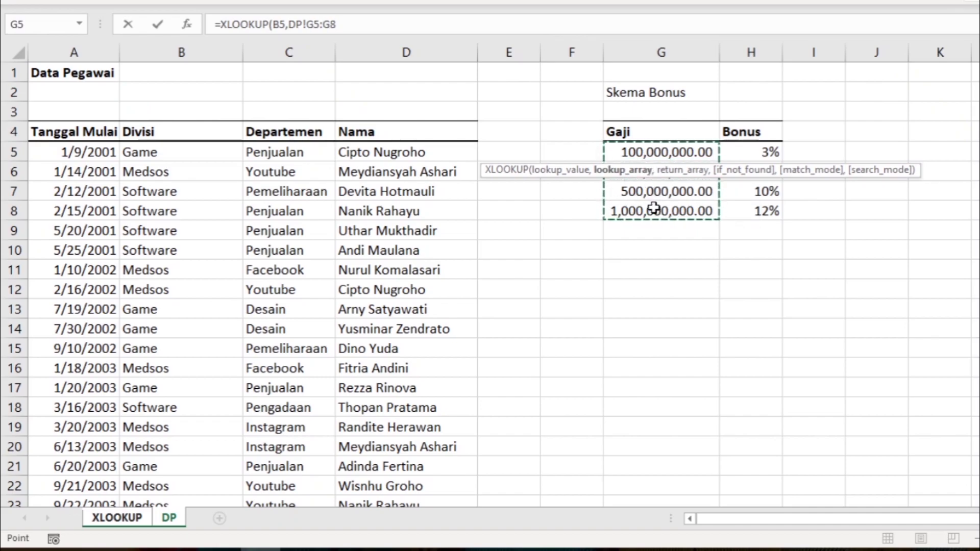
key("F4")
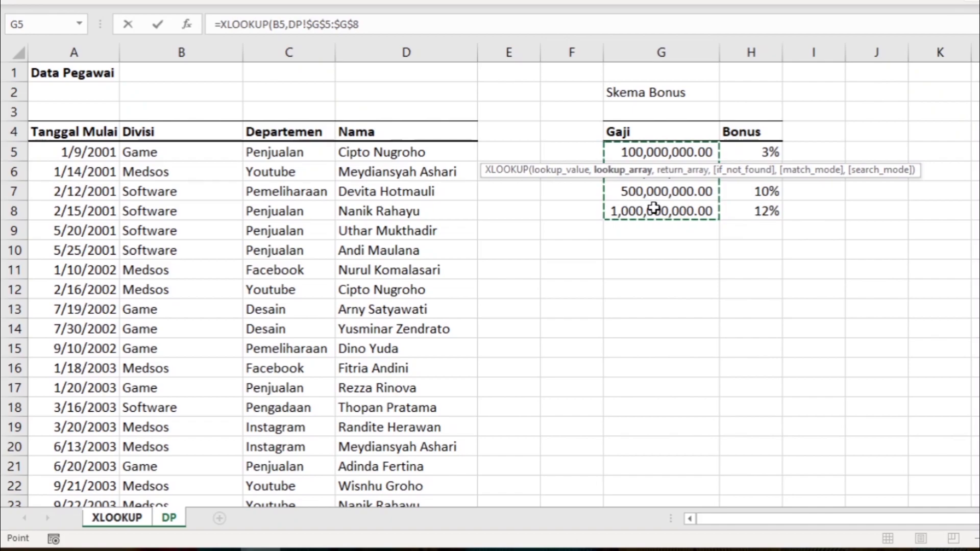
type(",")
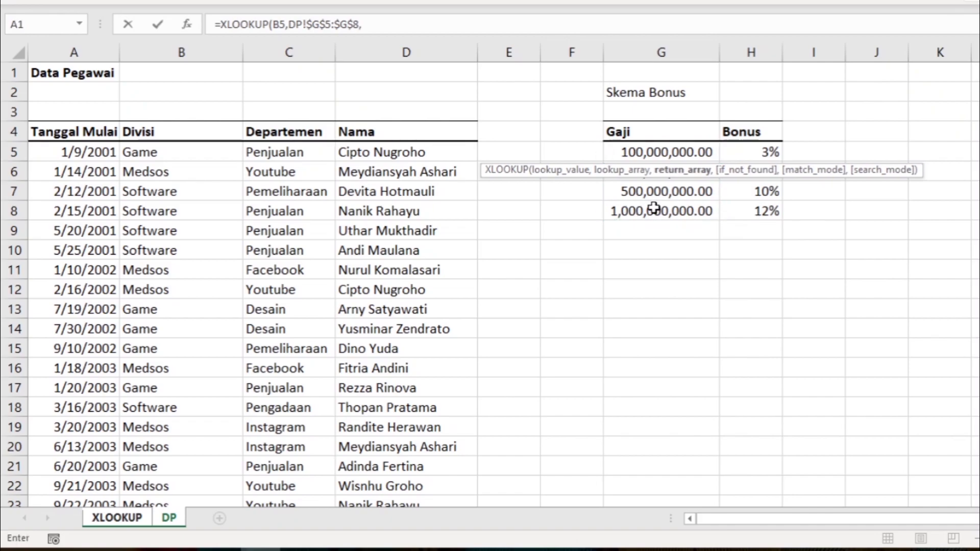
left_click_drag(741, 152, 748, 210)
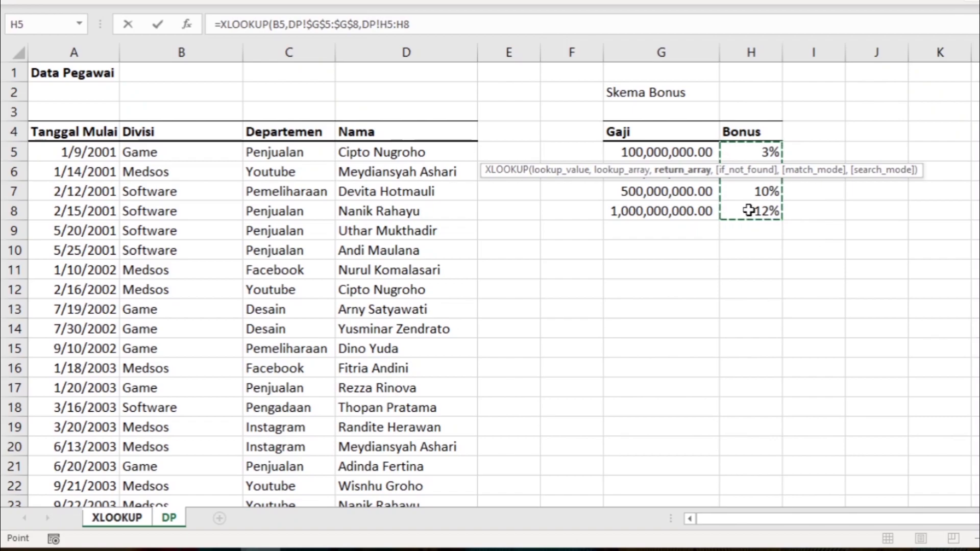
key("F4")
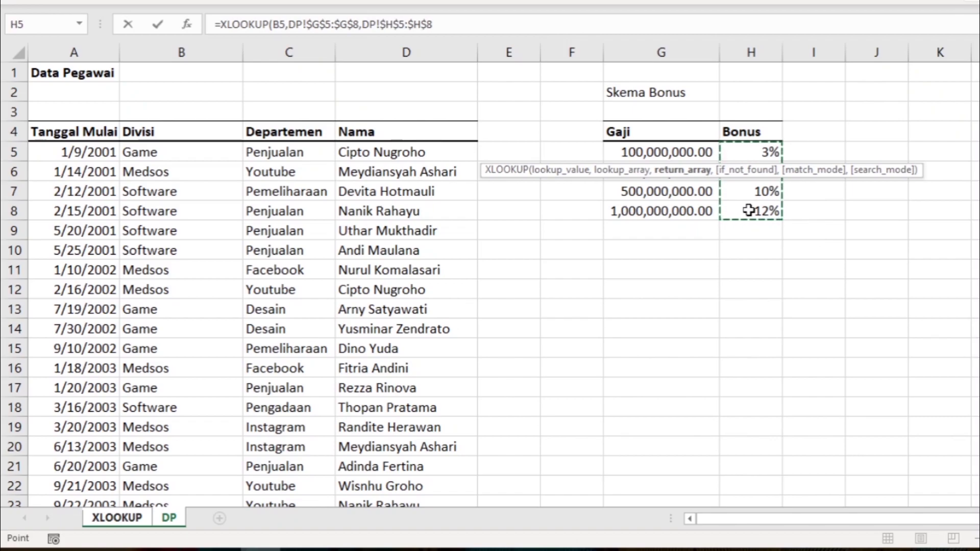
type(",")
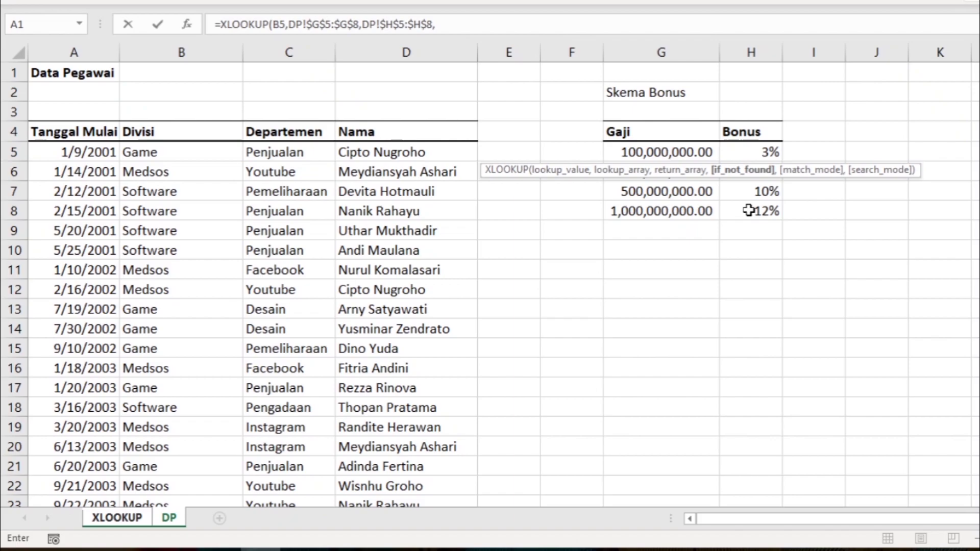
Leave if_not_found empty, set match_mode to -1 (exact match or next smaller item), and complete the E5 formula
type(",")
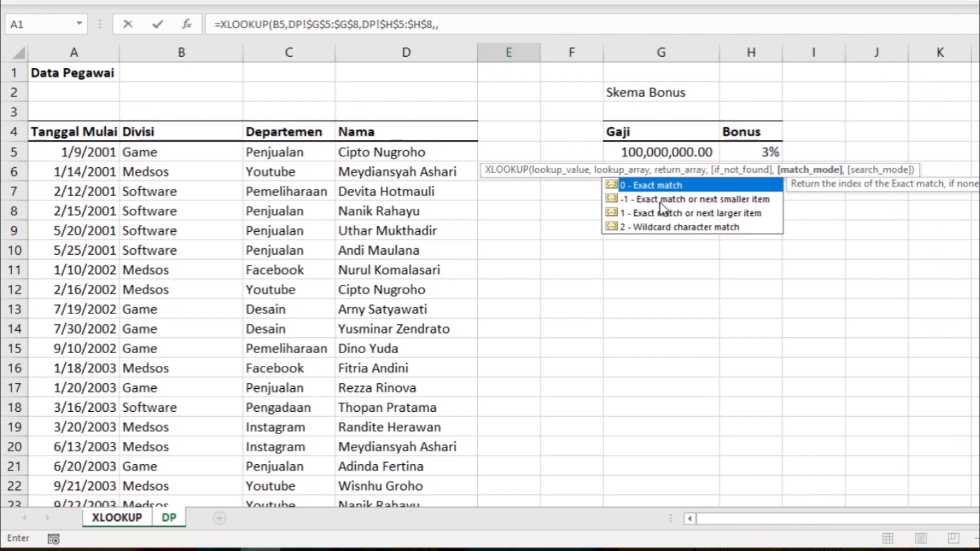
left_click(659, 200)
double_click(659, 200)
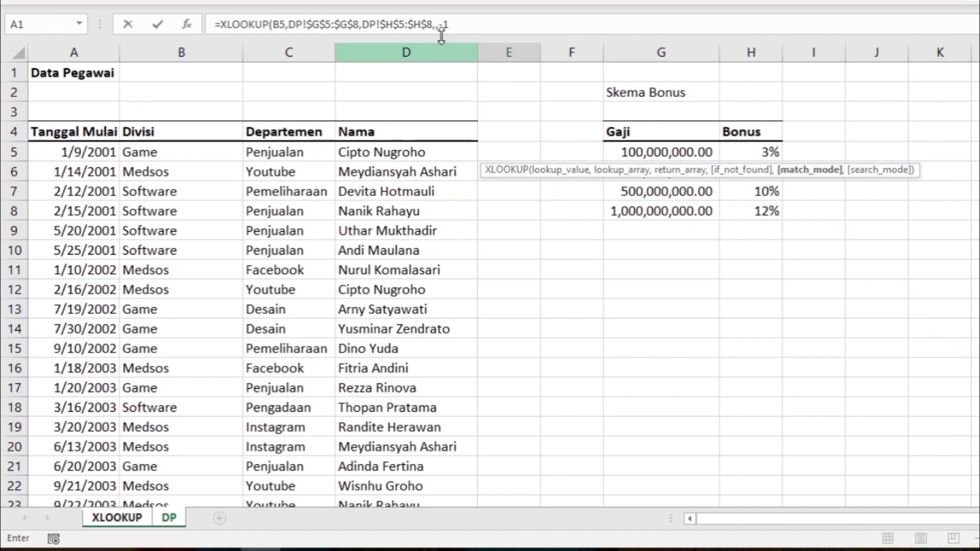
left_click(459, 26)
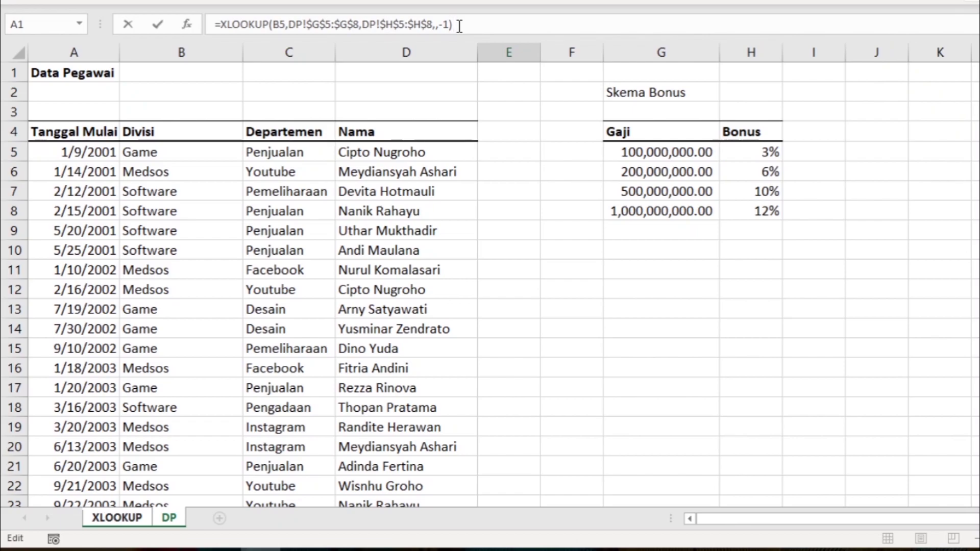
key("Return")
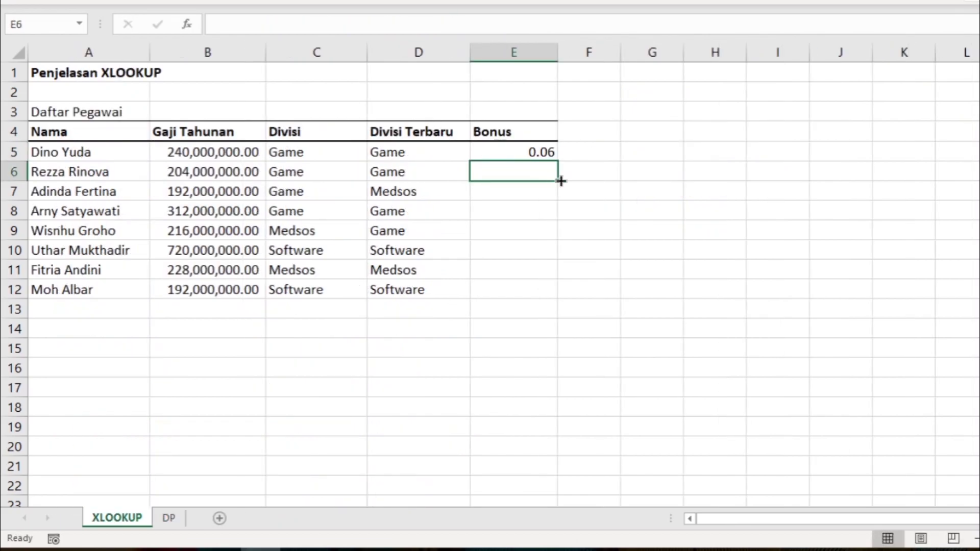
Copy the E5 formula down the Bonus column through E12
left_click(537, 152)
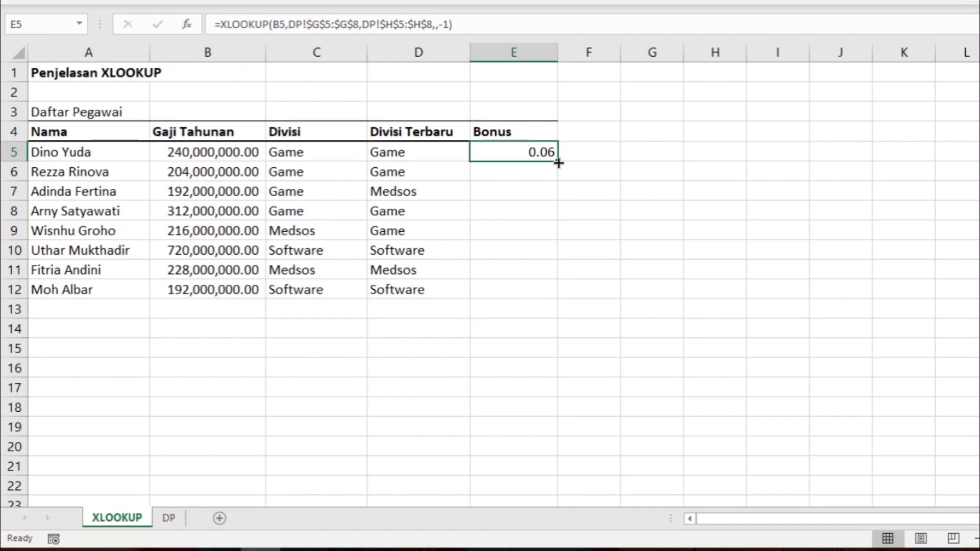
double_click(559, 163)
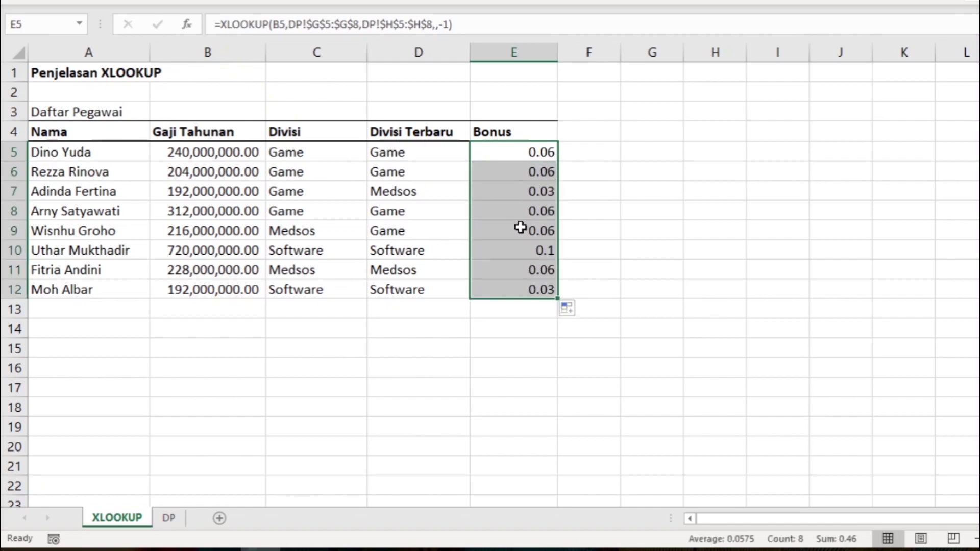
Check the Bonus results in E5 and E10 against the Skema Bonus table on the DP sheet
left_click(513, 156)
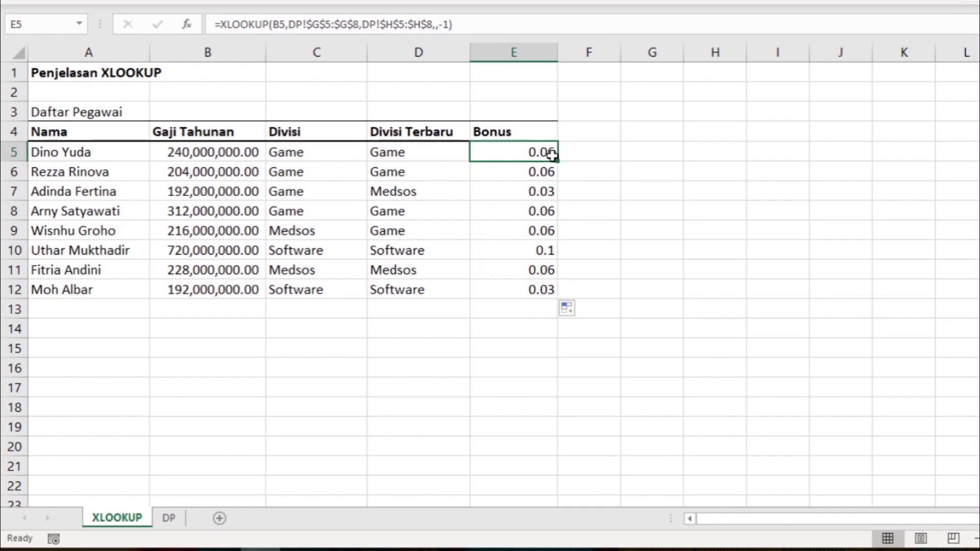
left_click(170, 518)
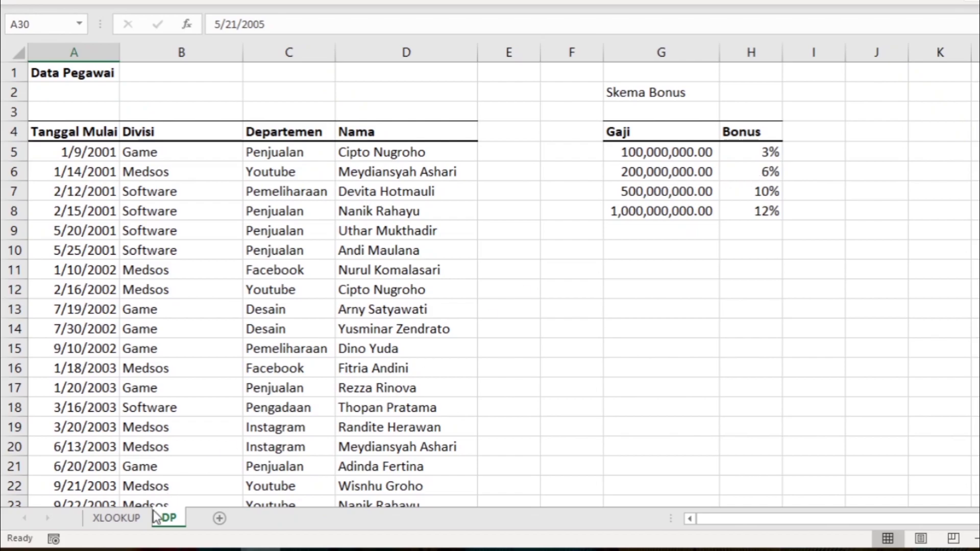
left_click(120, 518)
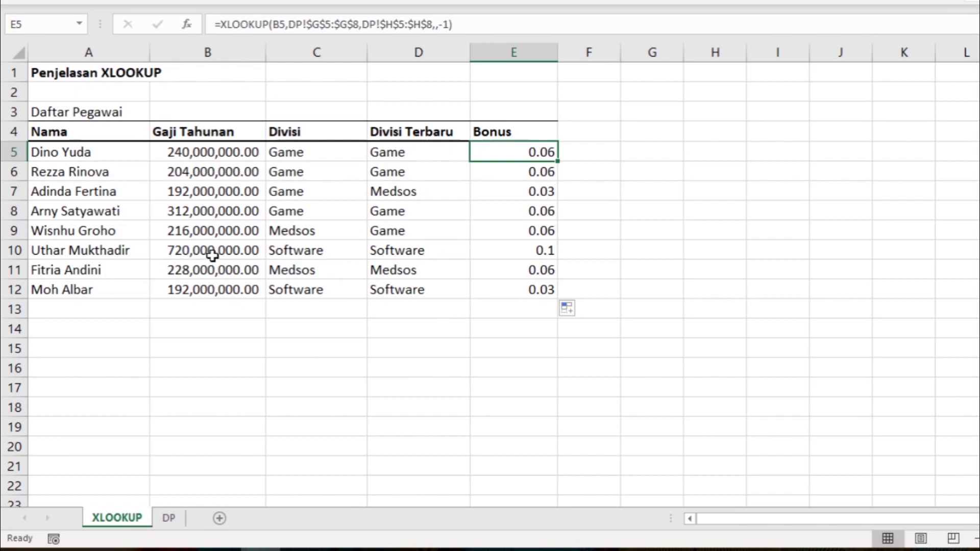
left_click(509, 250)
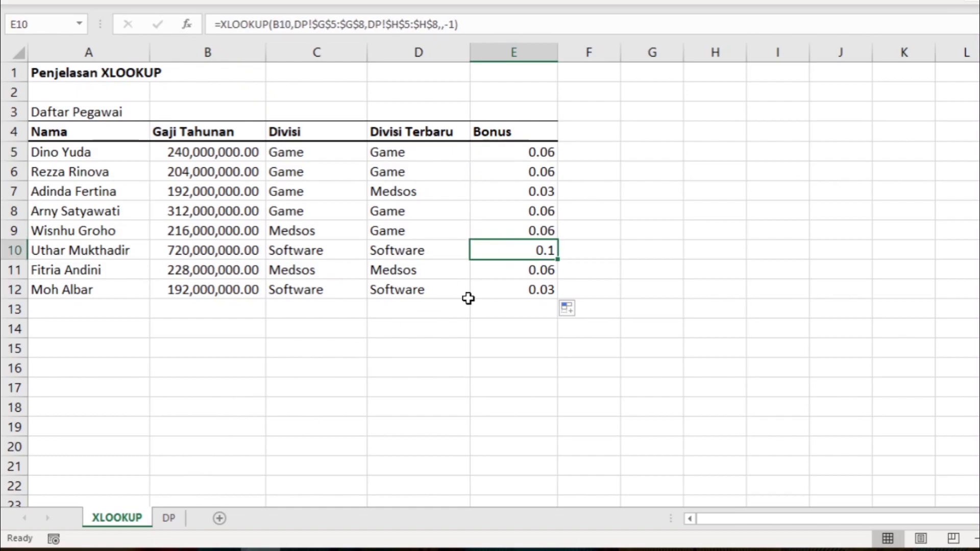
Format the Bonus values in E5:E12 as percentages
left_click_drag(513, 149, 505, 282)
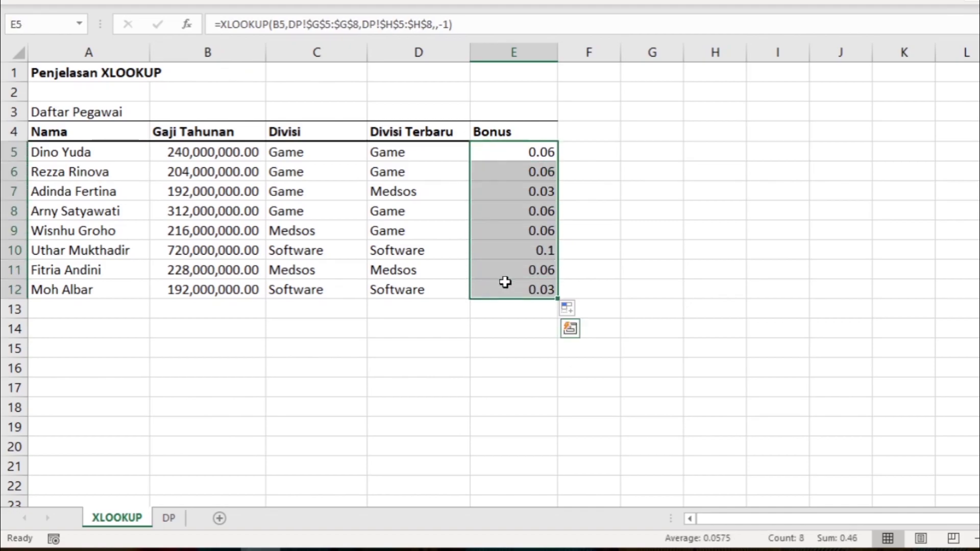
right_click(527, 255)
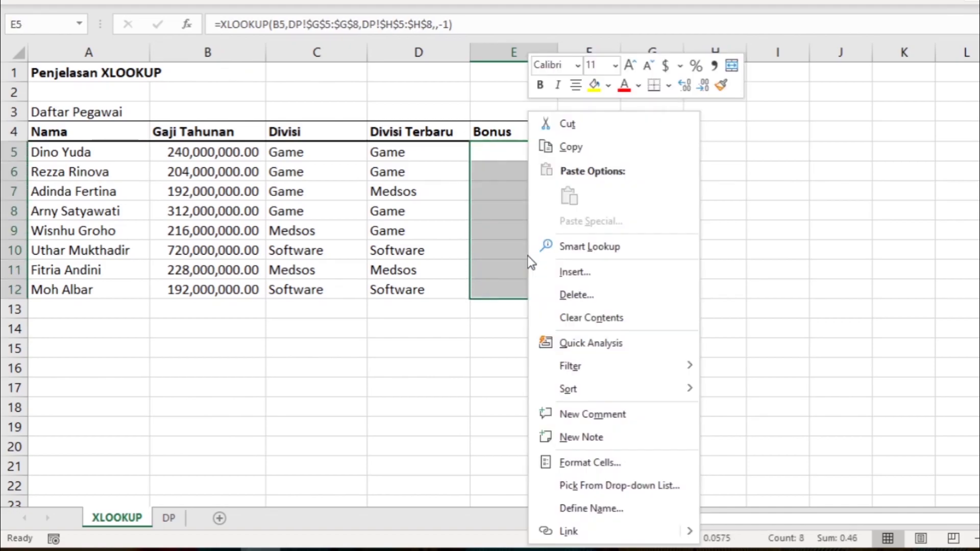
left_click(696, 65)
left_click(635, 196)
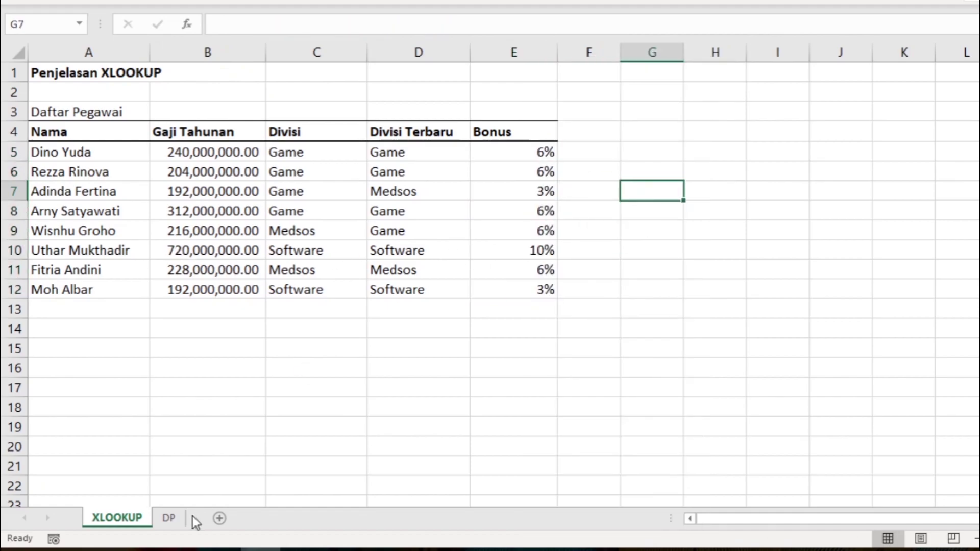
Compare the employees' salaries and Bonus percentages with the salary brackets on the DP sheet
left_click(173, 517)
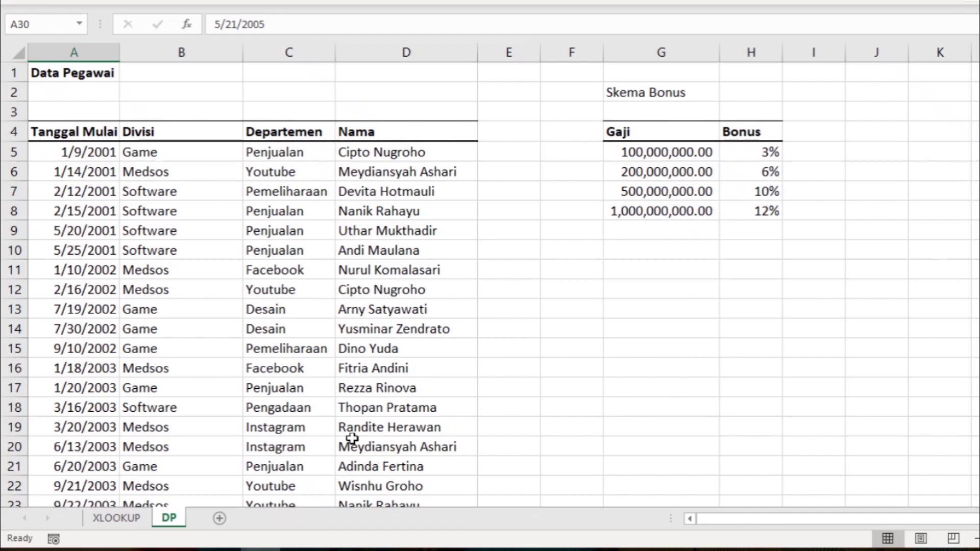
left_click(141, 523)
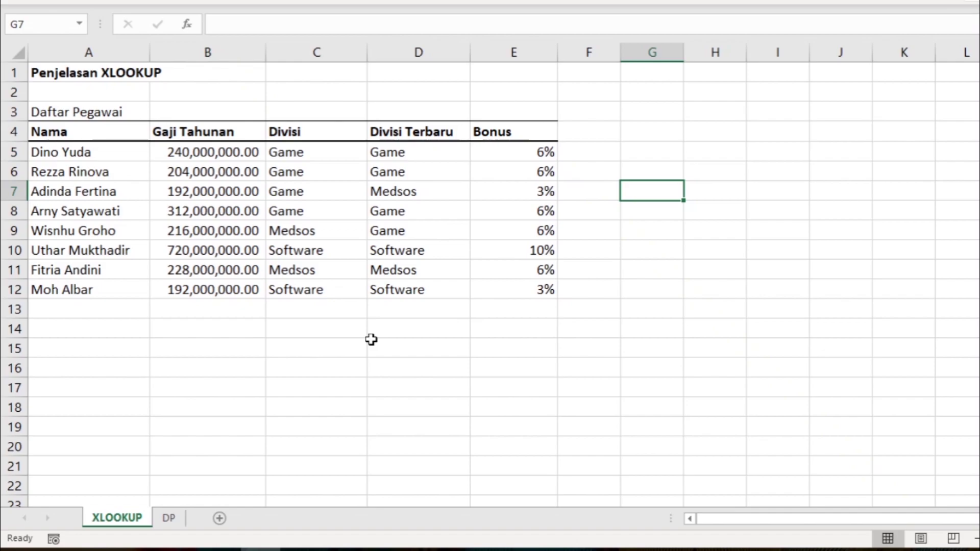
left_click(168, 515)
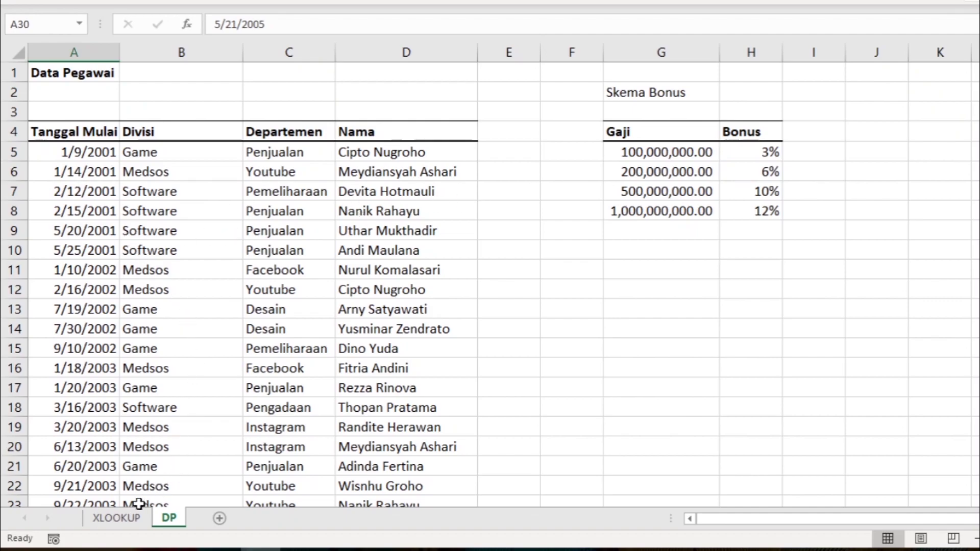
left_click(131, 518)
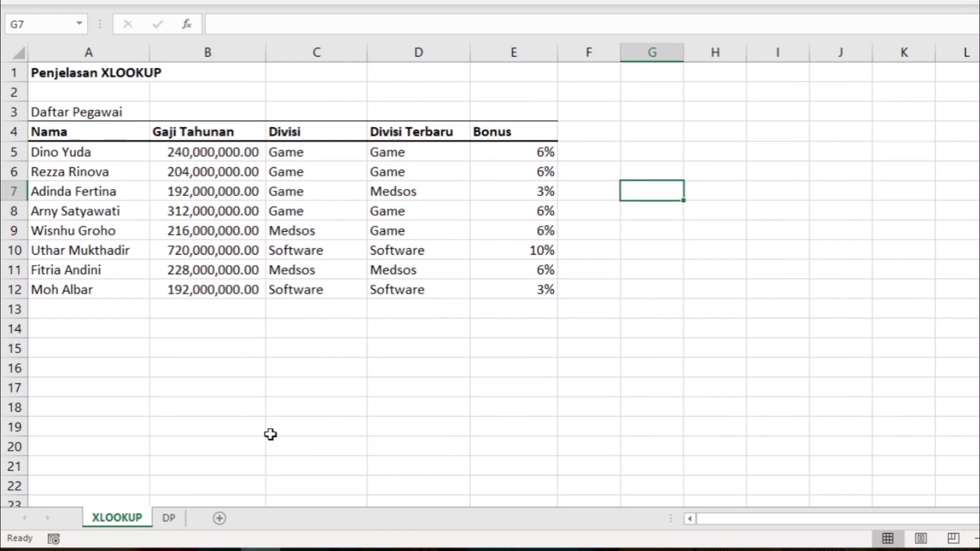
Move the 200,000,000 / 6% row of the Skema Bonus table below the 500,000,000 / 10% row
left_click(173, 519)
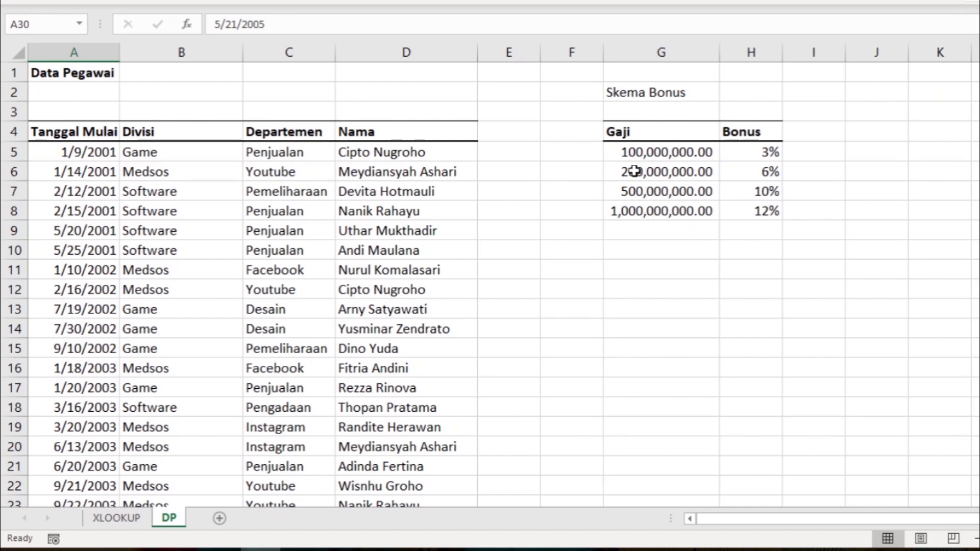
left_click_drag(637, 171, 745, 172)
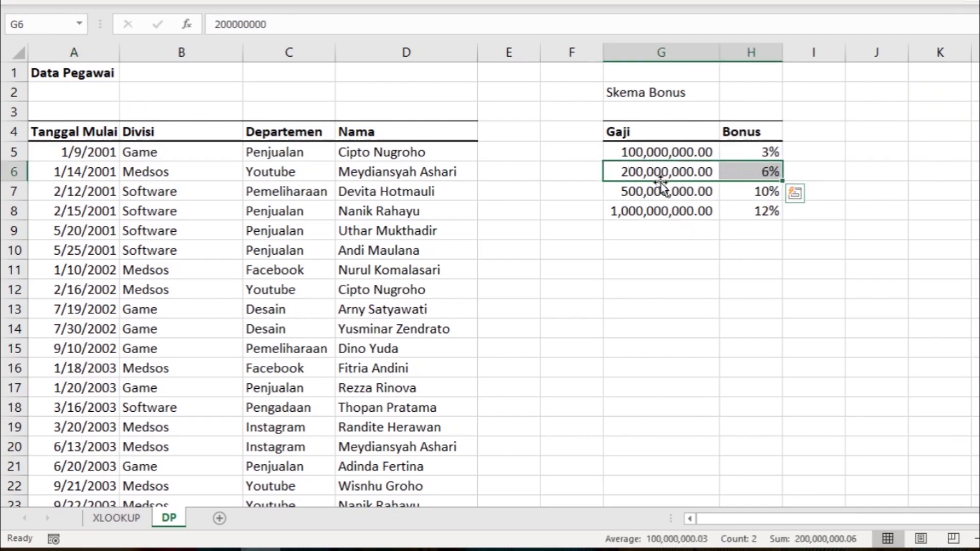
left_click_drag(657, 182, 662, 207)
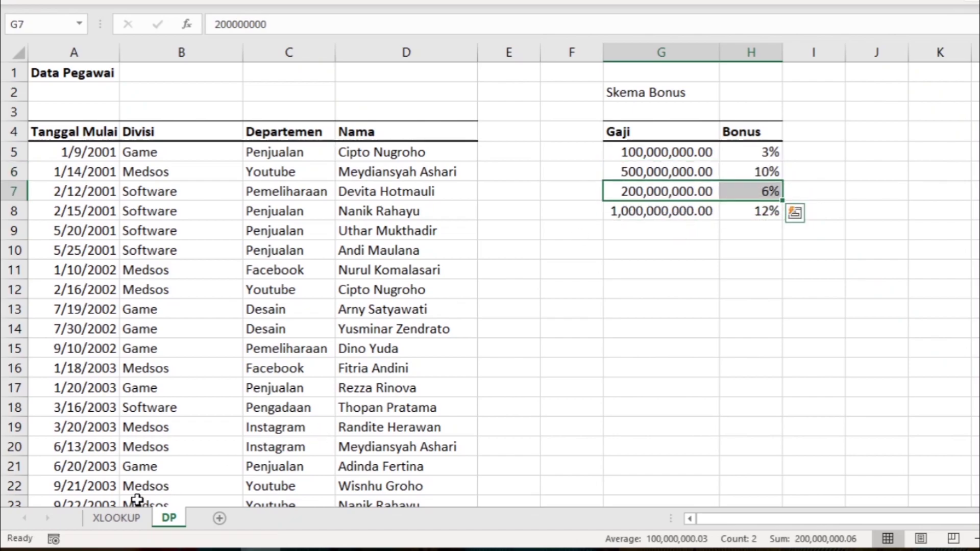
Review the Bonus column on the XLOOKUP sheet against the reordered Skema Bonus table on the DP sheet
left_click(133, 518)
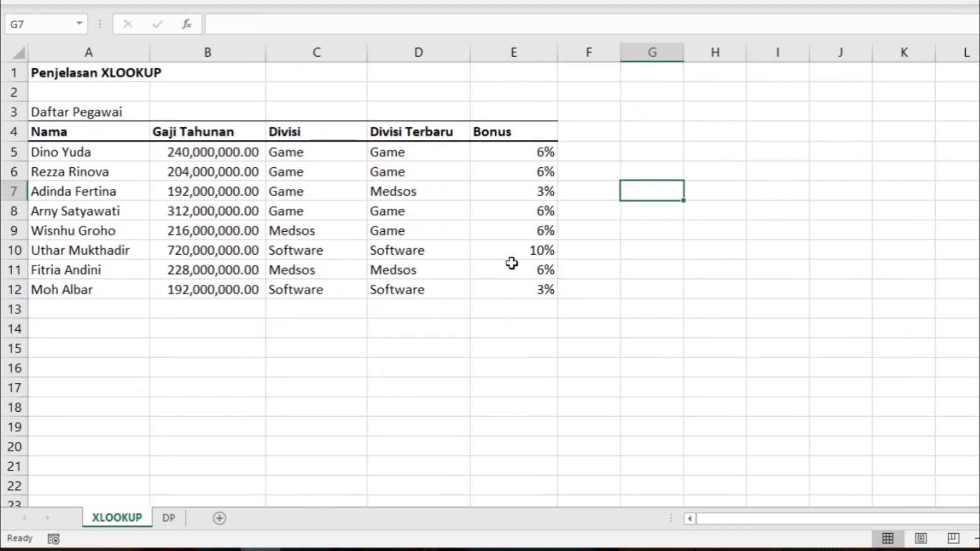
left_click(168, 518)
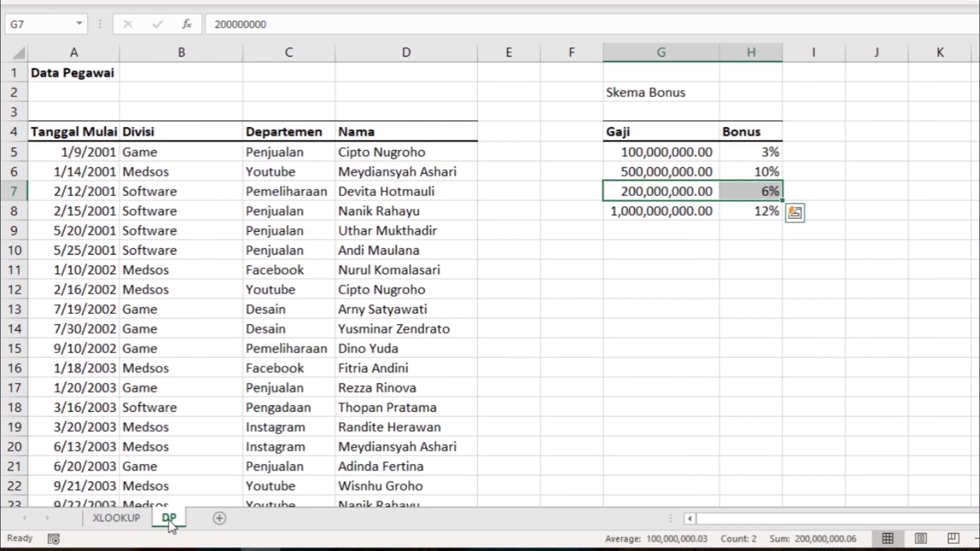
left_click(666, 172)
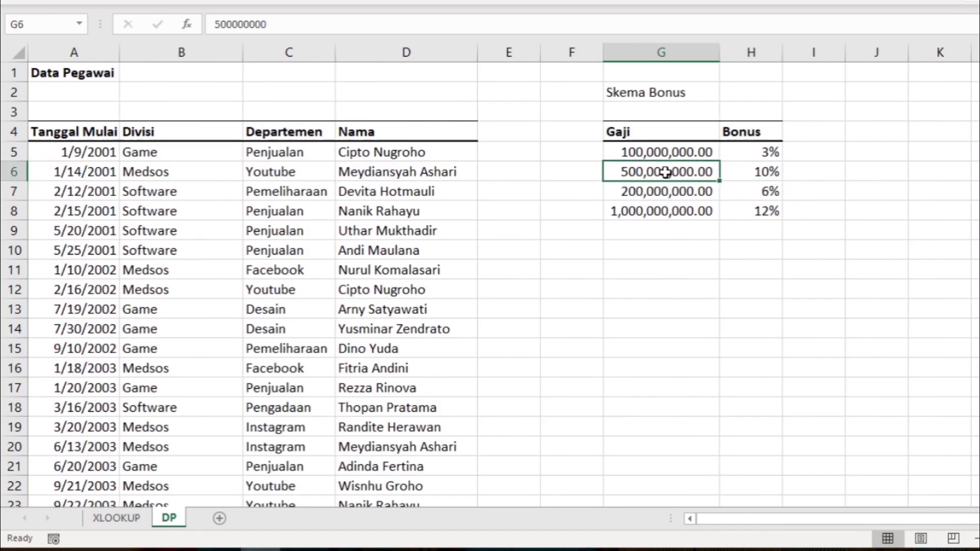
left_click(115, 519)
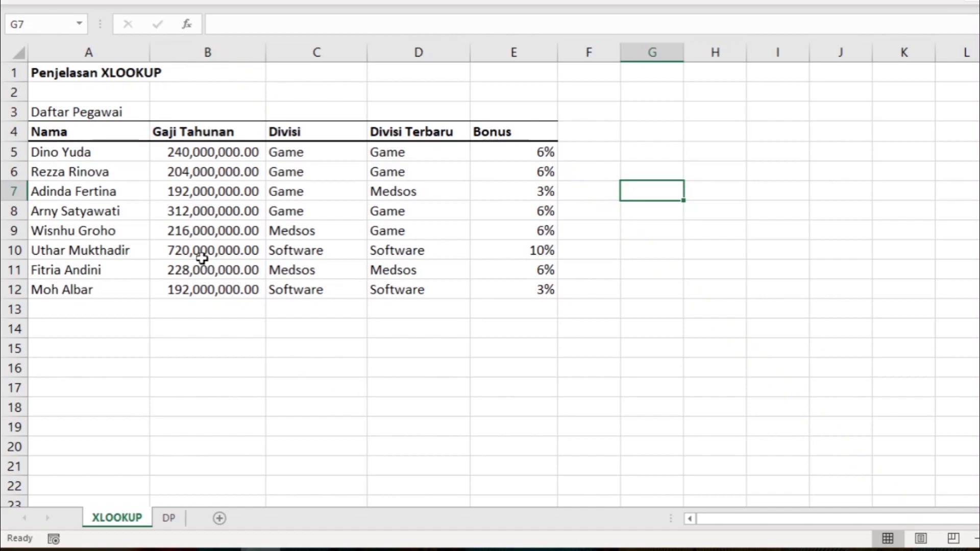
mouse_move(220, 549)
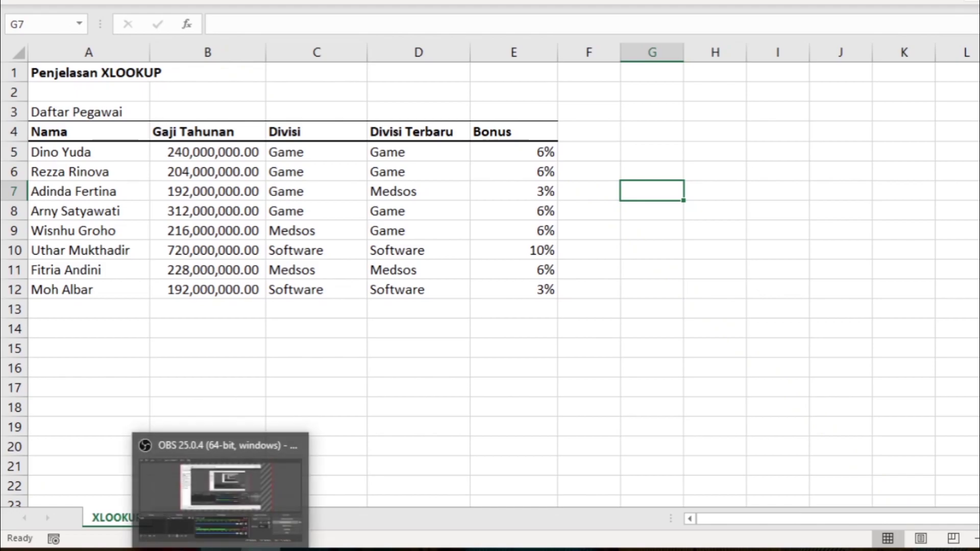